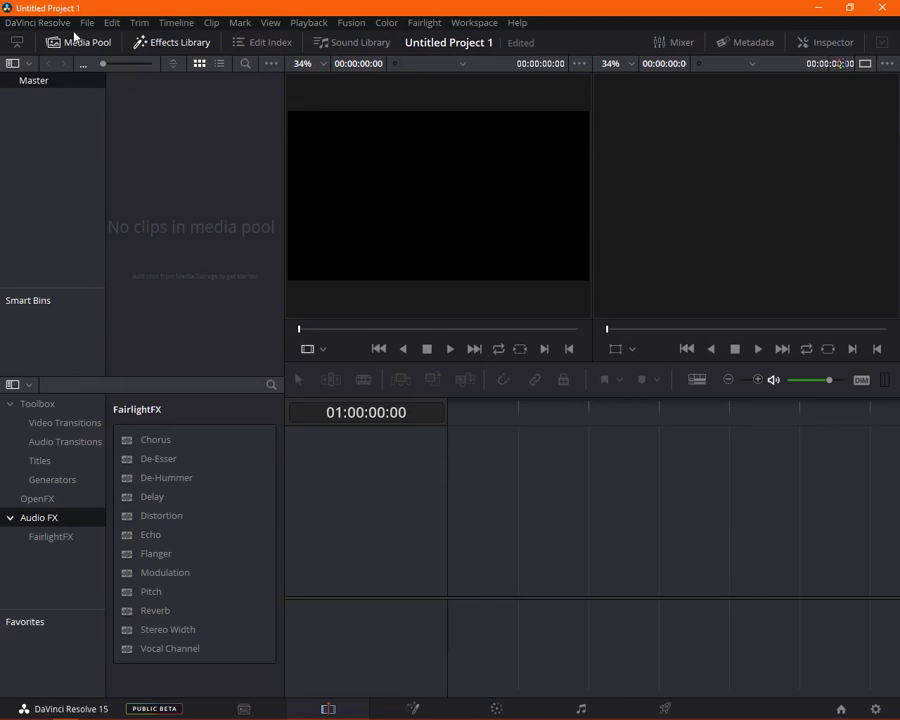
pyautogui.click(56, 26)
pyautogui.click(231, 125)
pyautogui.rightClick(148, 225)
pyautogui.click(414, 524)
pyautogui.rightClick(239, 305)
pyautogui.click(502, 487)
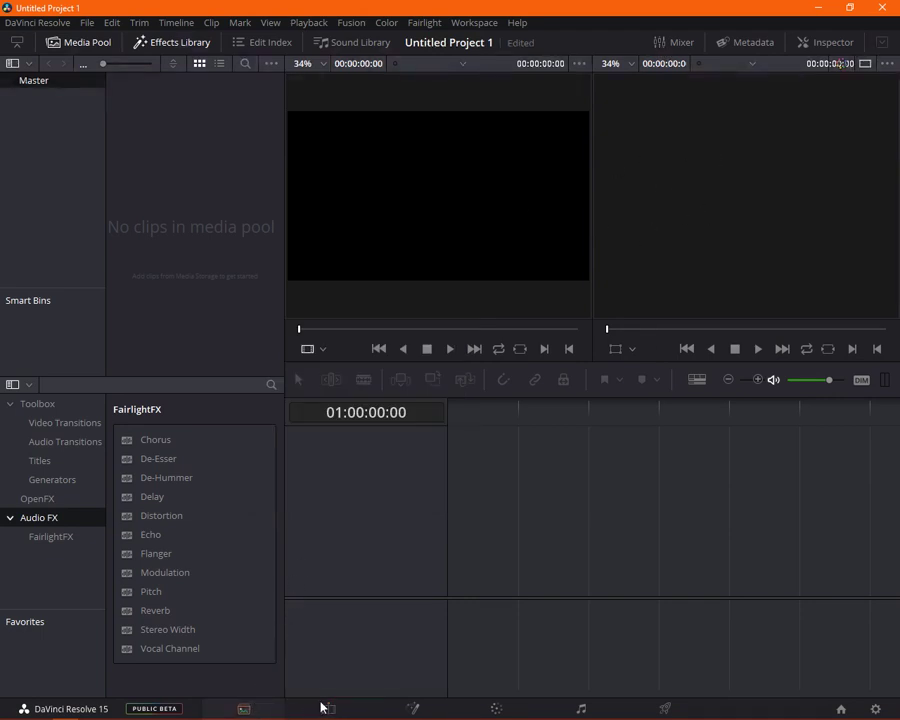
# - Look over the Media page and return to the Edit page
pyautogui.click(250, 708)
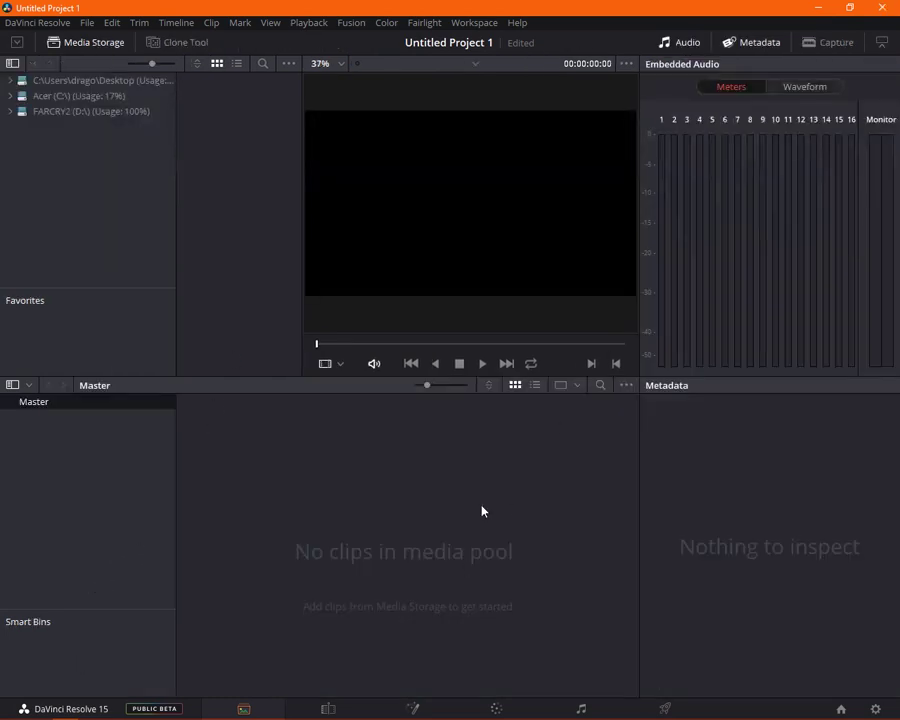
pyautogui.rightClick(396, 478)
pyautogui.rightClick(209, 479)
pyautogui.click(266, 717)
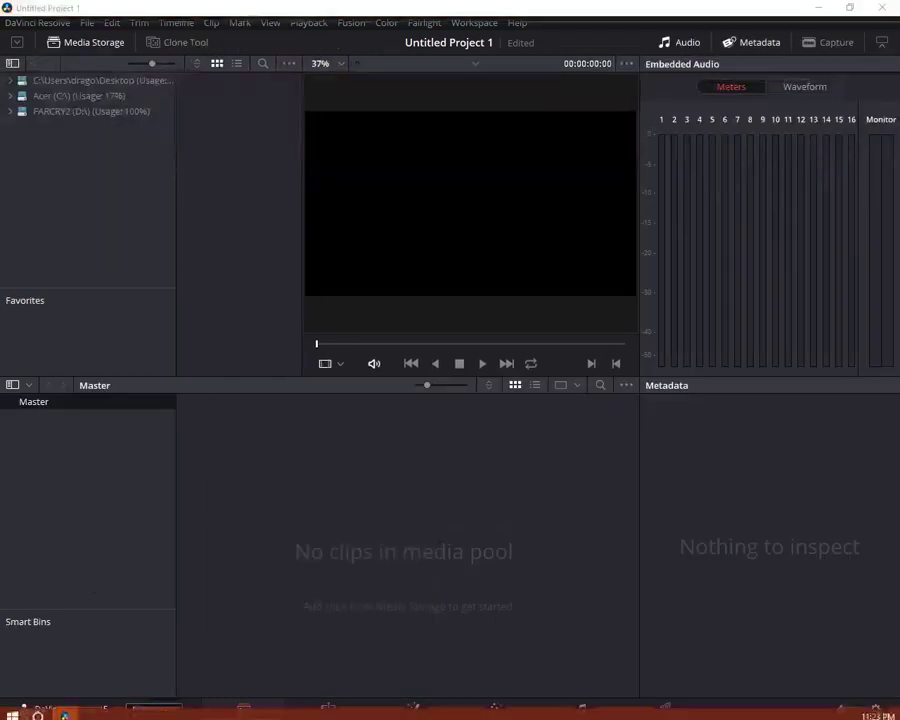
pyautogui.click(328, 685)
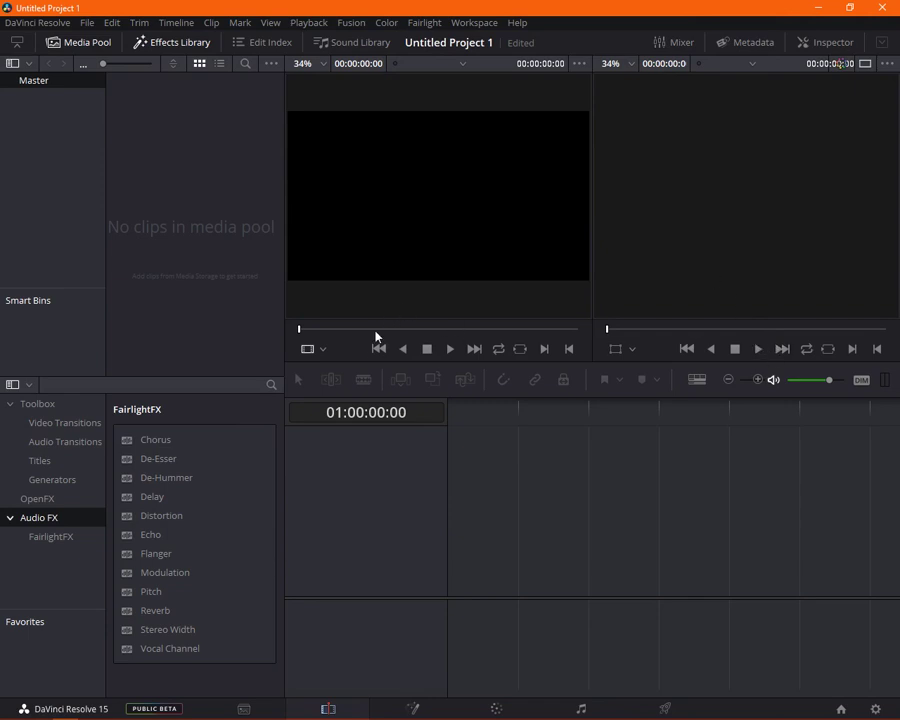
# - Switch the source viewer to the Audio Track display
pyautogui.click(326, 350)
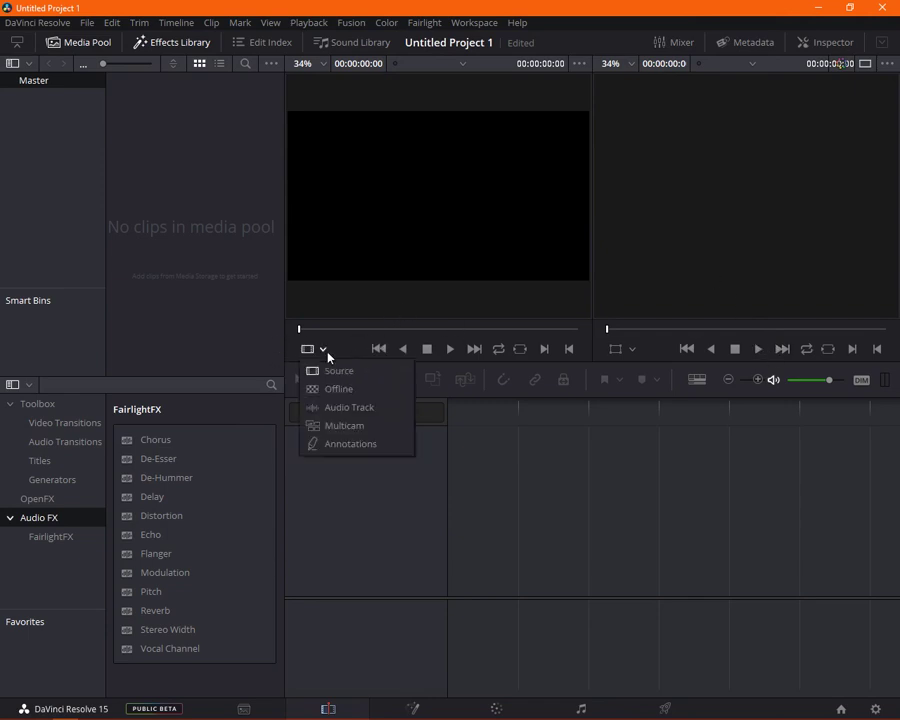
pyautogui.click(338, 407)
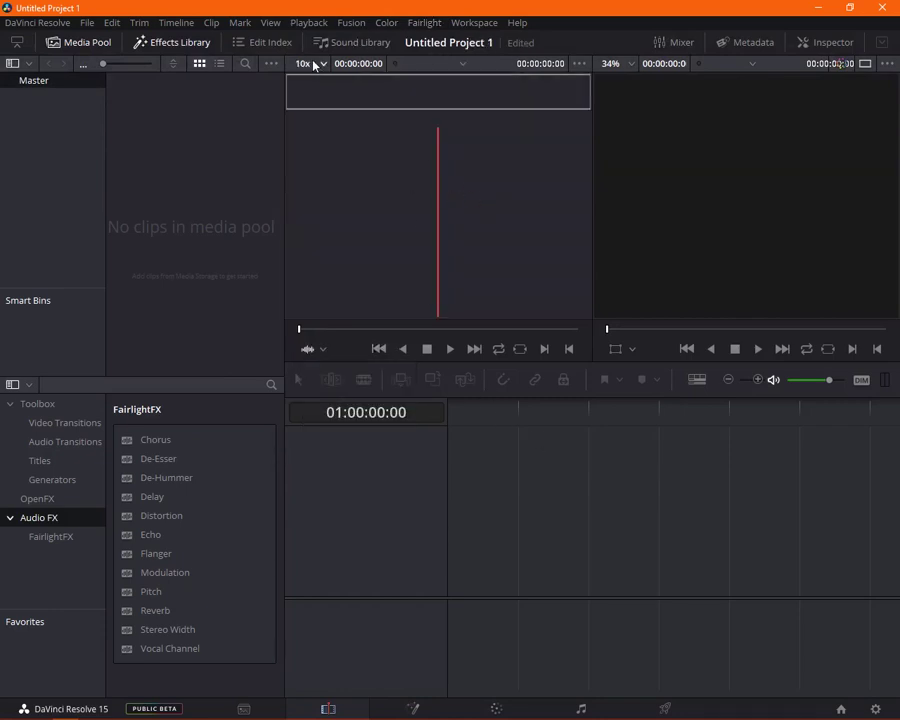
# - View the Sound Library briefly and restore the Effects Library and Media Pool alongside the viewers
pyautogui.click(352, 42)
pyautogui.click(352, 42)
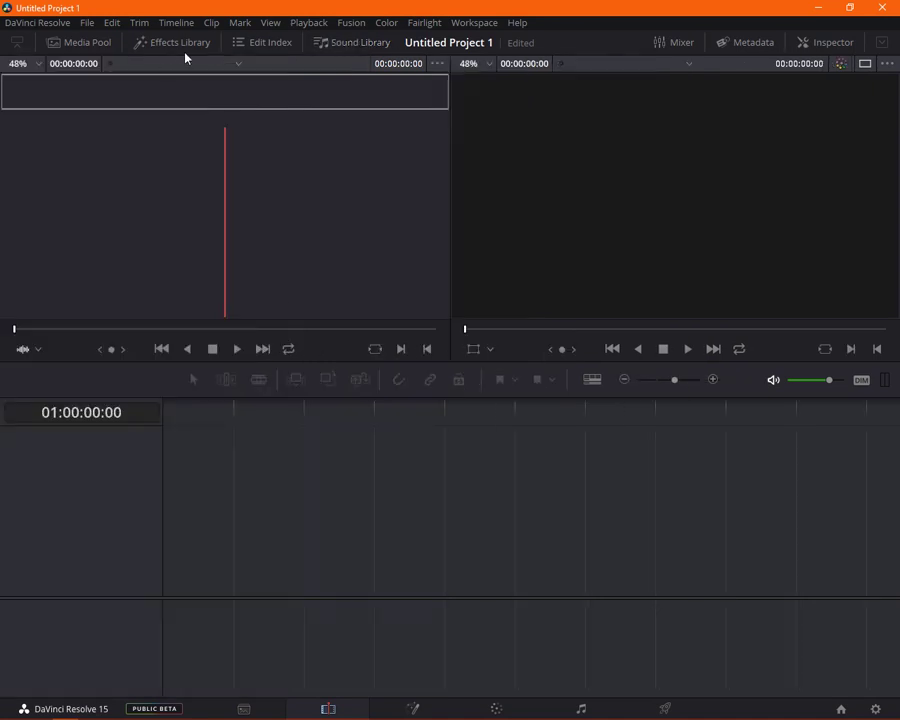
pyautogui.click(172, 42)
pyautogui.click(350, 42)
pyautogui.click(200, 42)
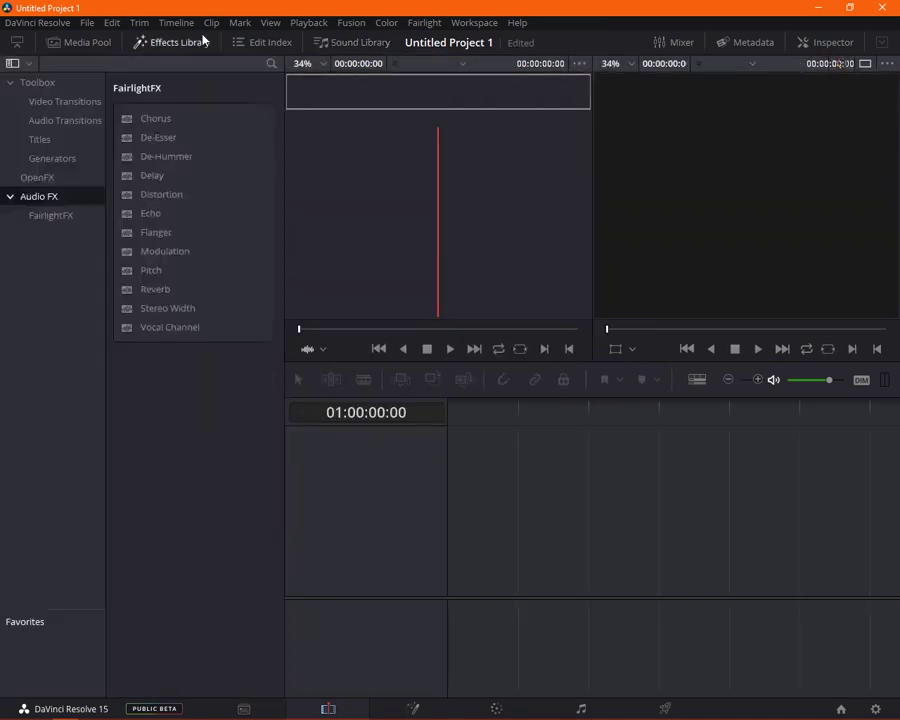
pyautogui.click(64, 42)
pyautogui.rightClick(230, 320)
pyautogui.click(203, 188)
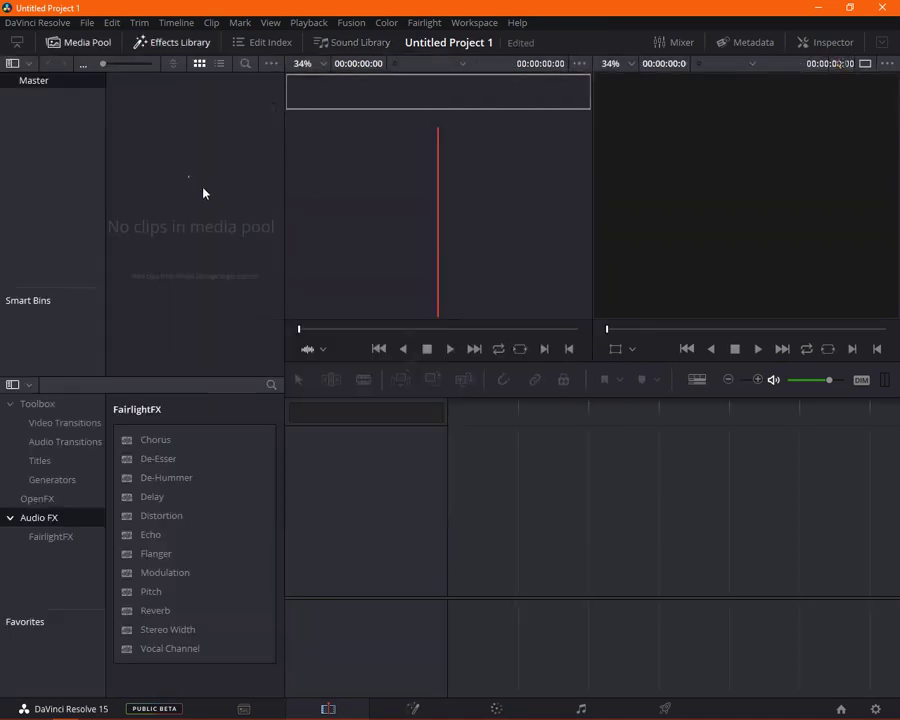
pyautogui.rightClick(189, 177)
pyautogui.click(368, 484)
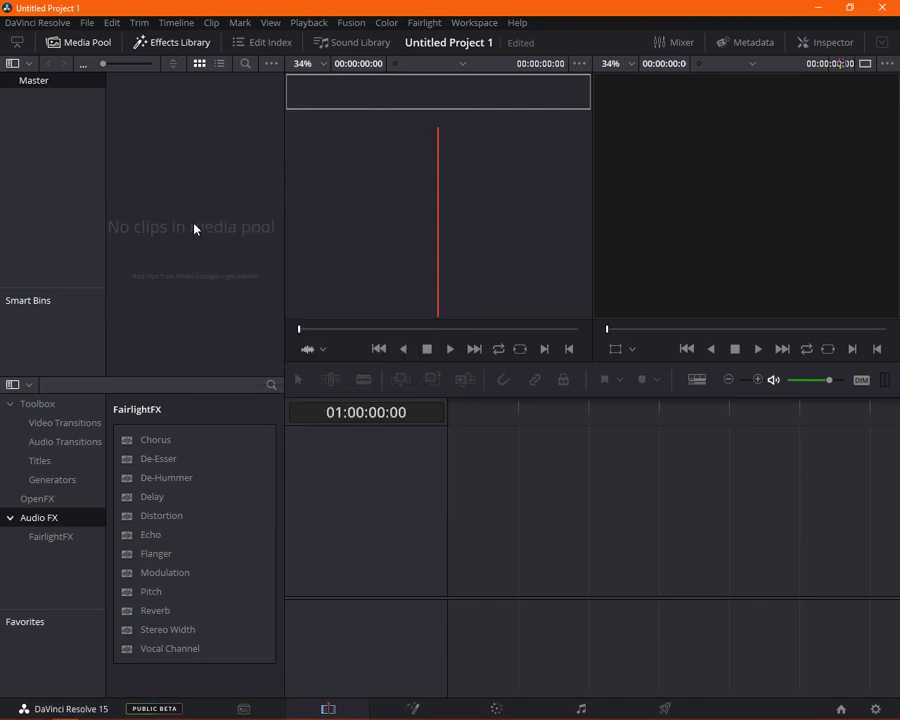
# - Import the Recording_2 video from the Desktop folder into the media pool
pyautogui.rightClick(153, 119)
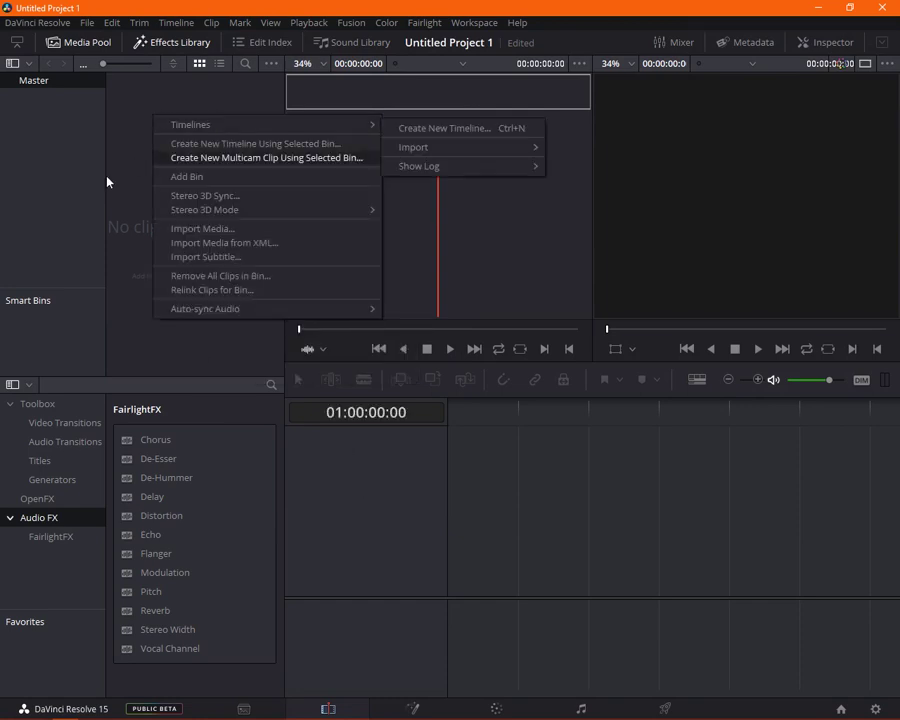
pyautogui.click(228, 229)
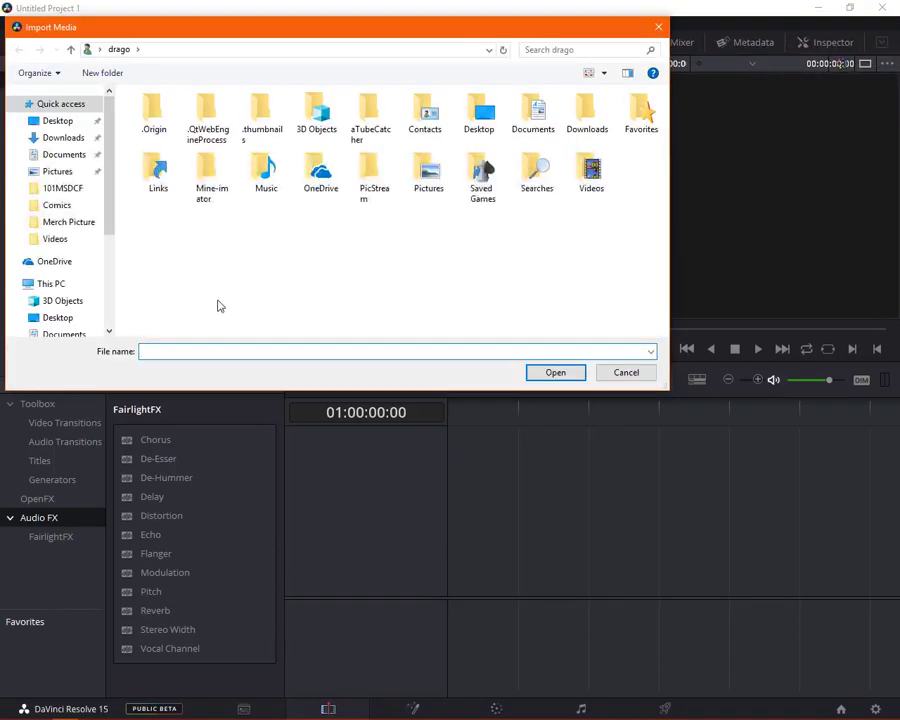
pyautogui.click(70, 140)
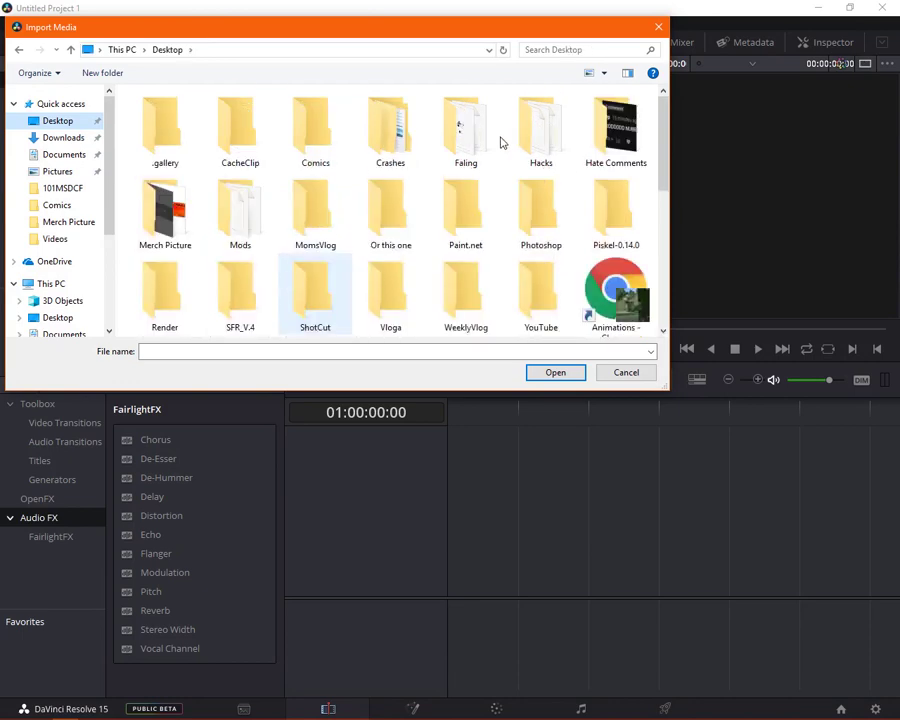
pyautogui.scroll(-2, 506, 306)
pyautogui.scroll(-2, 500, 300)
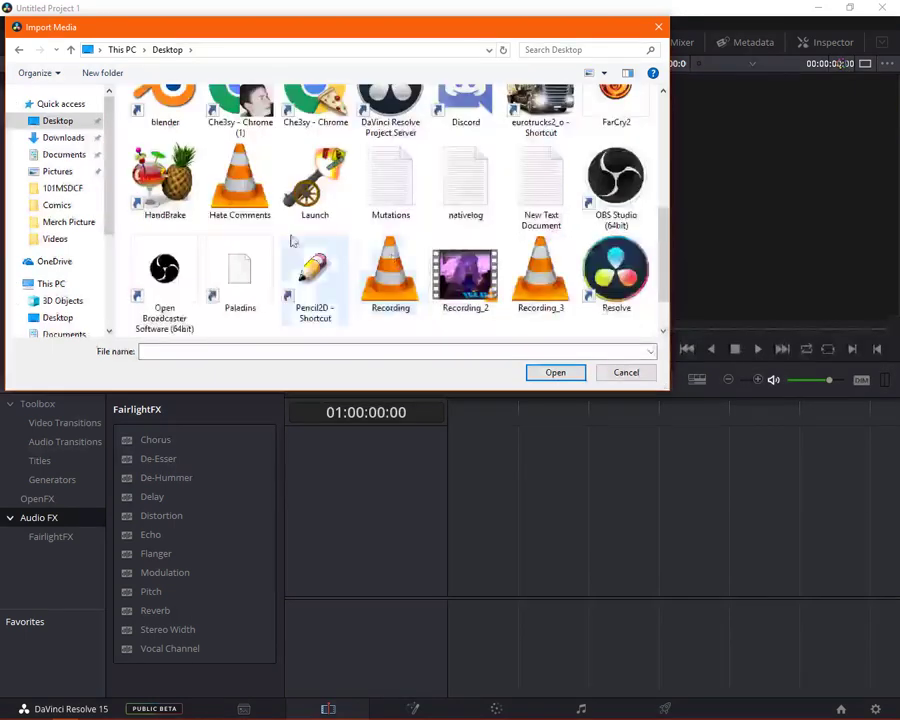
pyautogui.doubleClick(462, 265)
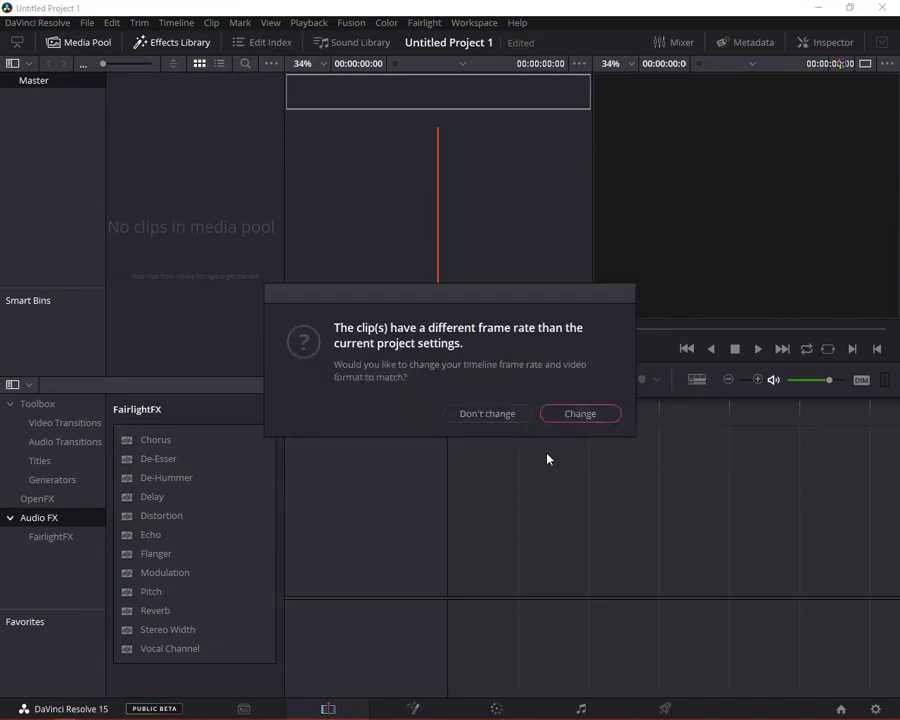
# - Change the timeline frame rate and video format to match the imported clip
pyautogui.moveTo(369, 300); pyautogui.dragTo(279, 269)
pyautogui.moveTo(338, 267); pyautogui.dragTo(294, 206)
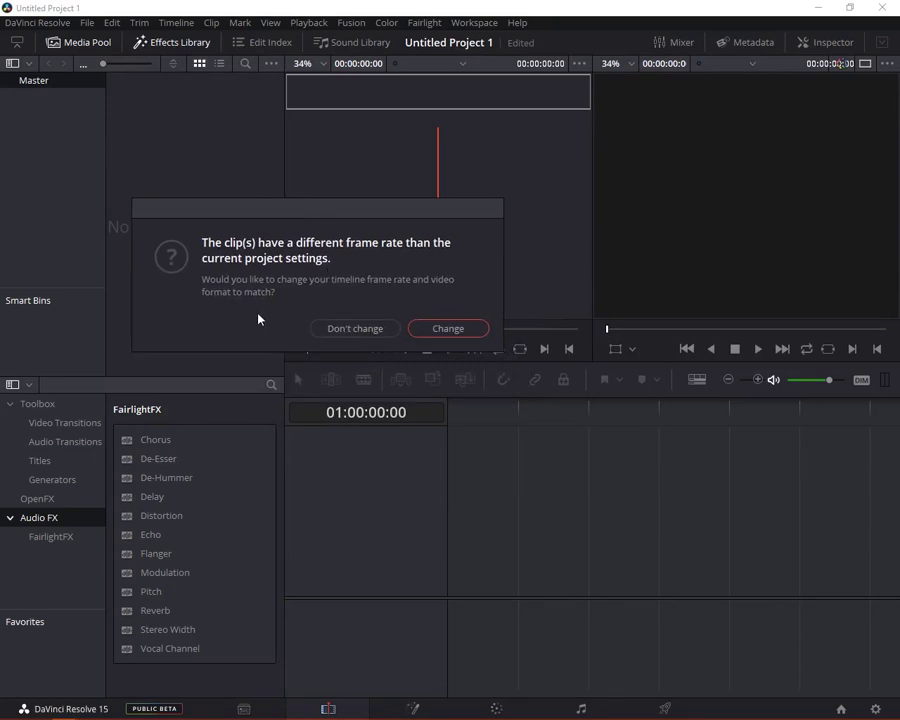
pyautogui.click(452, 329)
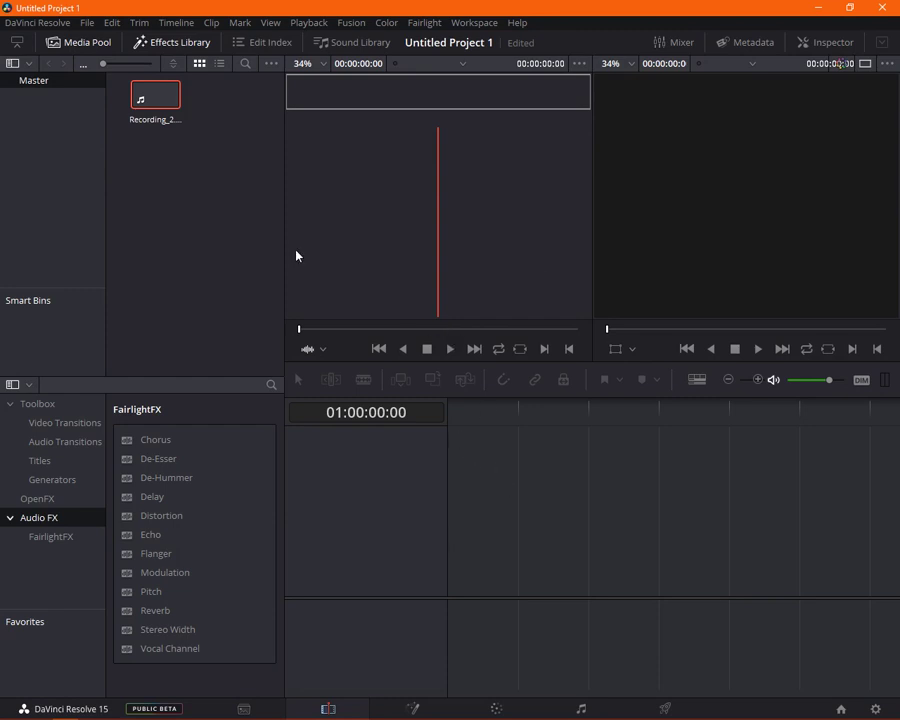
# - Place the Recording_2 clip on a new timeline and move it to the timeline's start
pyautogui.doubleClick(156, 112)
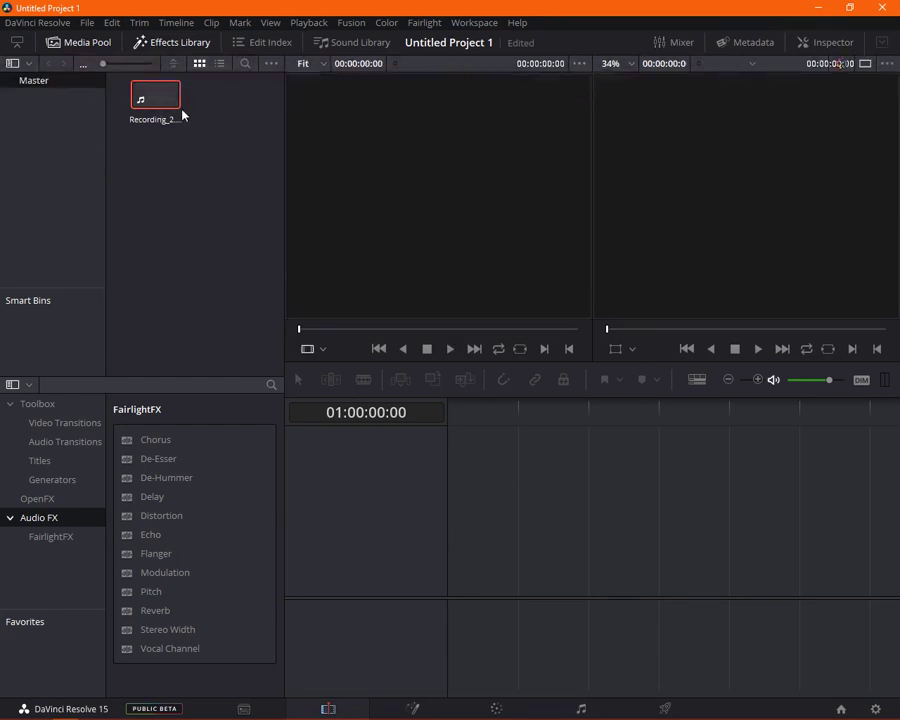
pyautogui.moveTo(146, 93); pyautogui.dragTo(462, 568)
pyautogui.click(494, 478)
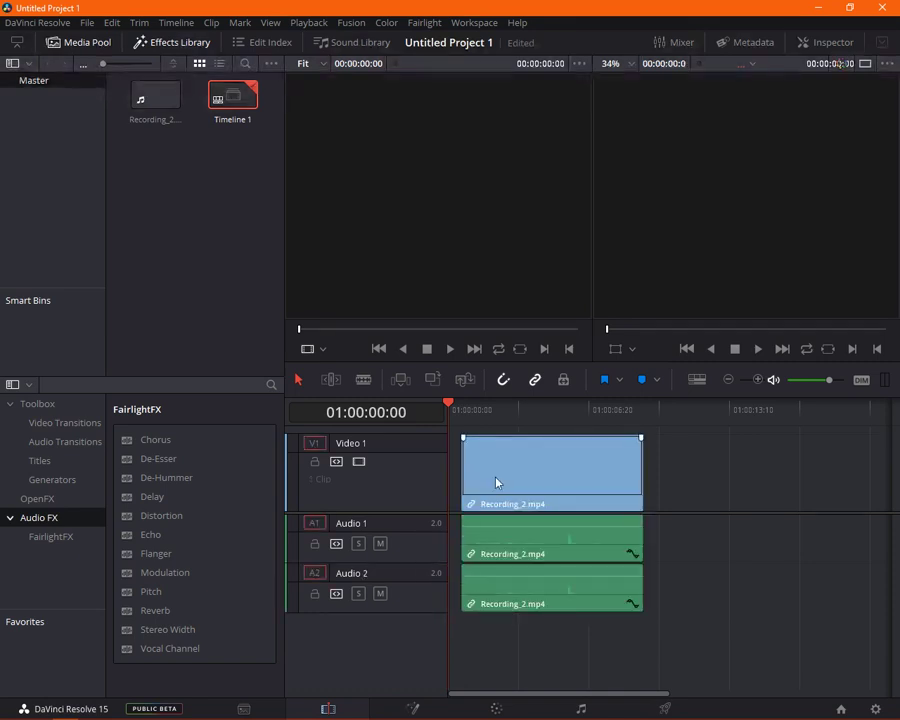
pyautogui.moveTo(494, 478); pyautogui.dragTo(455, 452)
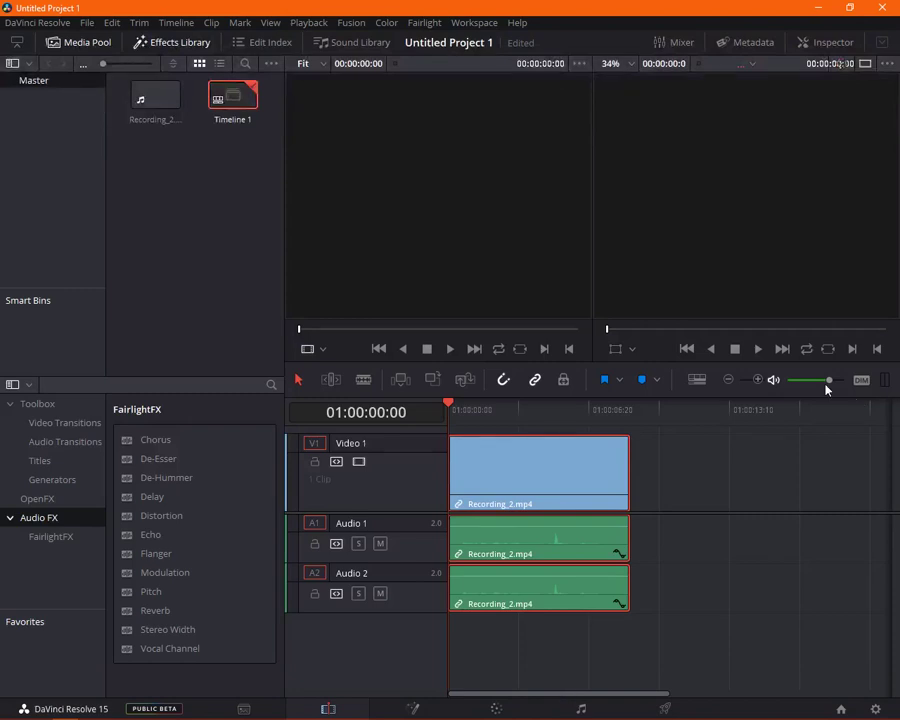
# - Examine the beginning of the Recording_2 clip by scrubbing the playhead through its first frames and returning to the start
pyautogui.click(757, 379)
pyautogui.click(755, 380)
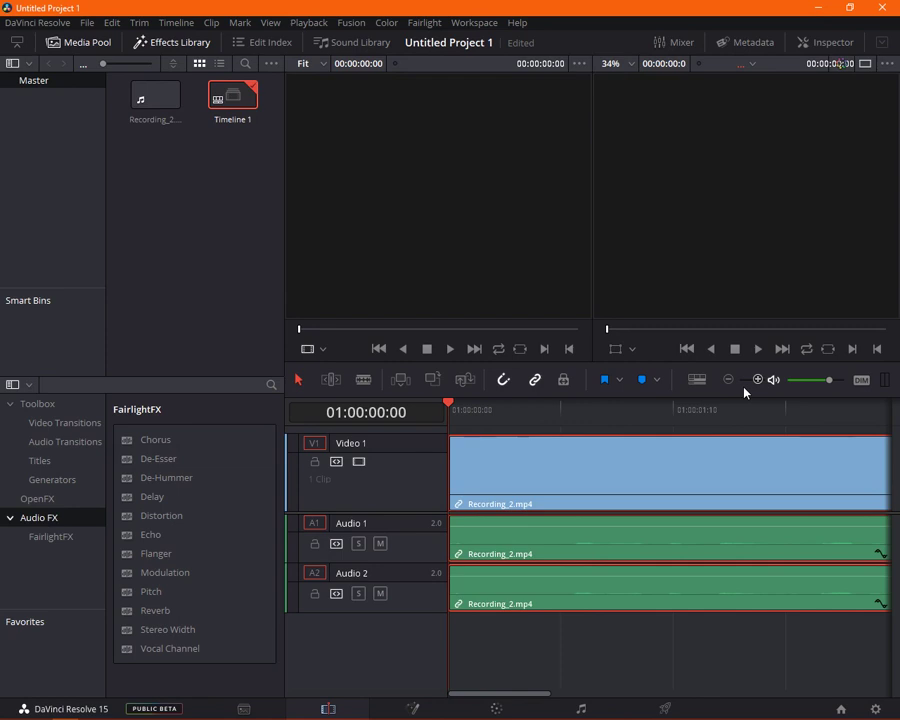
pyautogui.click(754, 382)
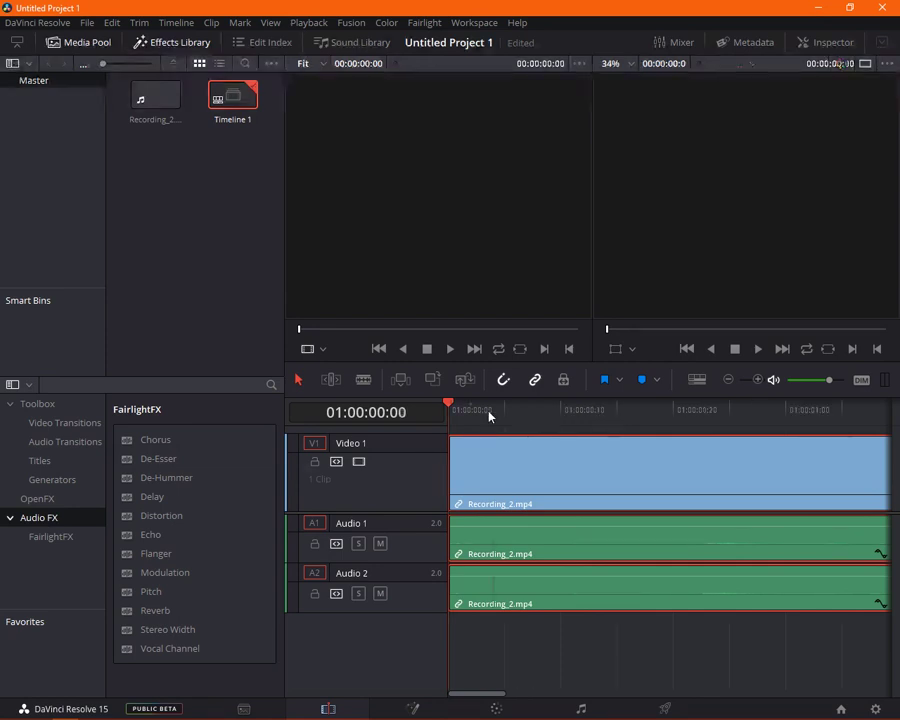
pyautogui.moveTo(489, 416); pyautogui.dragTo(600, 404)
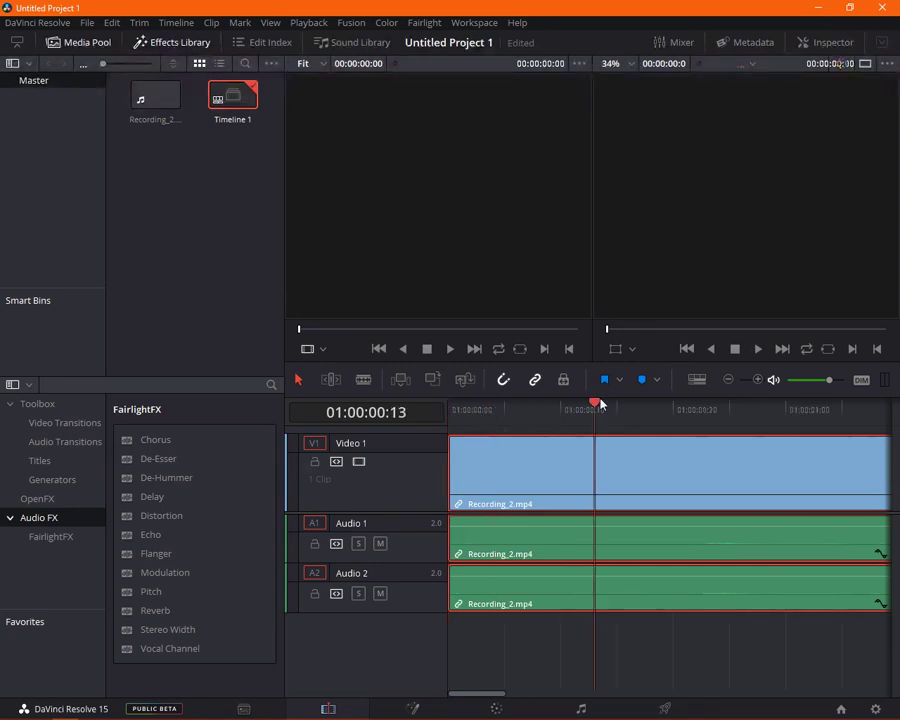
pyautogui.press('Home')
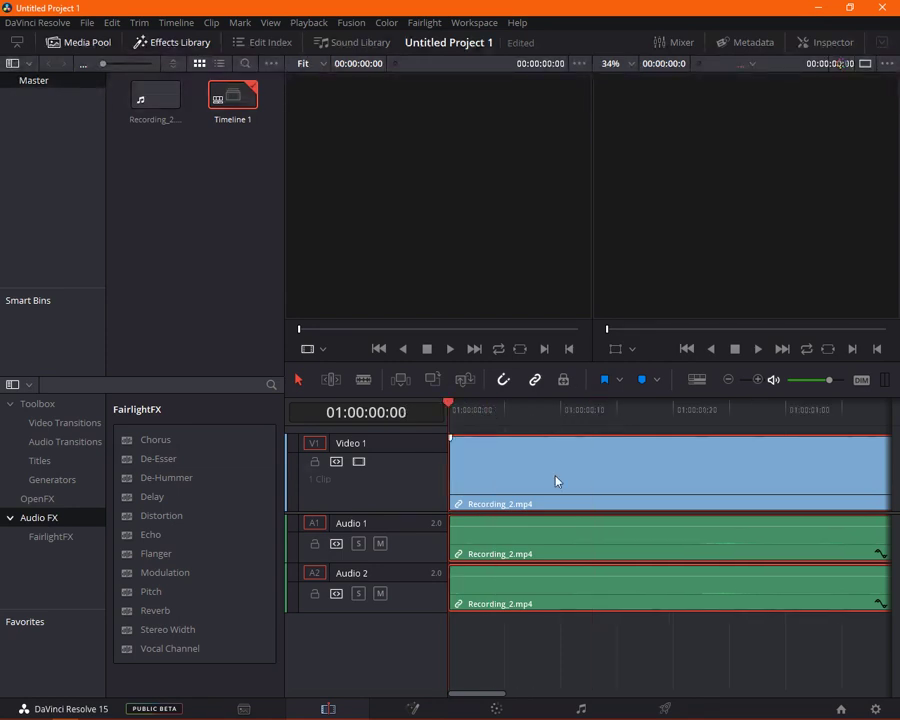
pyautogui.click(457, 440)
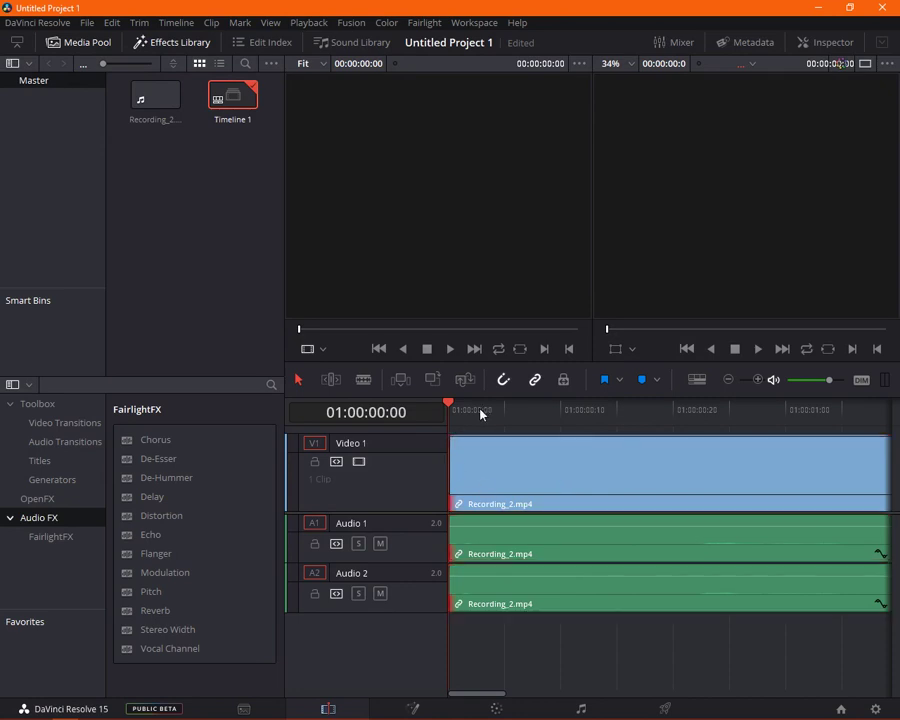
pyautogui.click(546, 481)
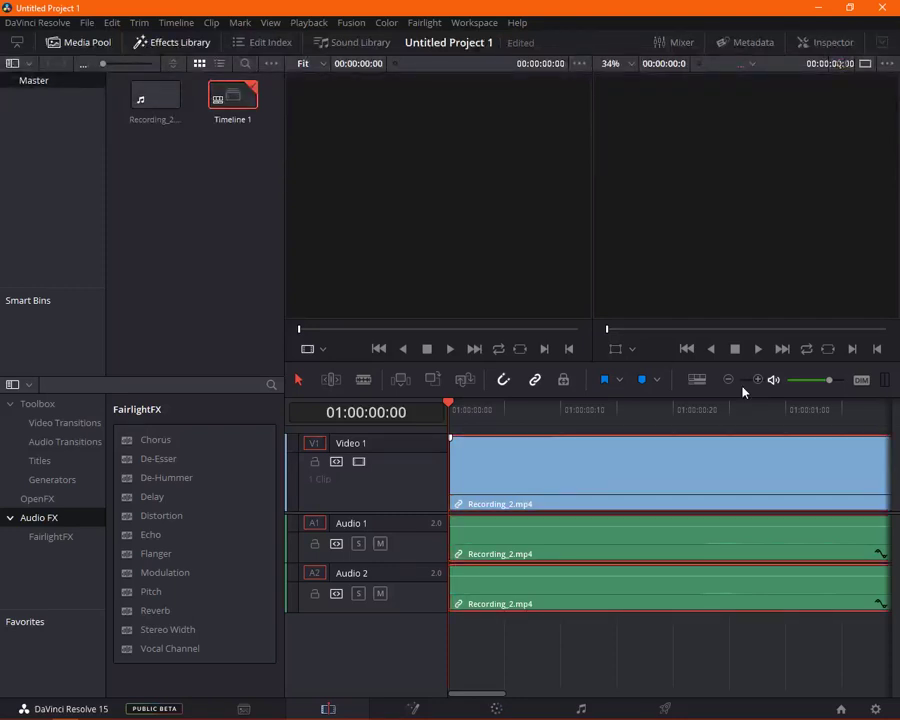
pyautogui.click(729, 380)
pyautogui.click(729, 380)
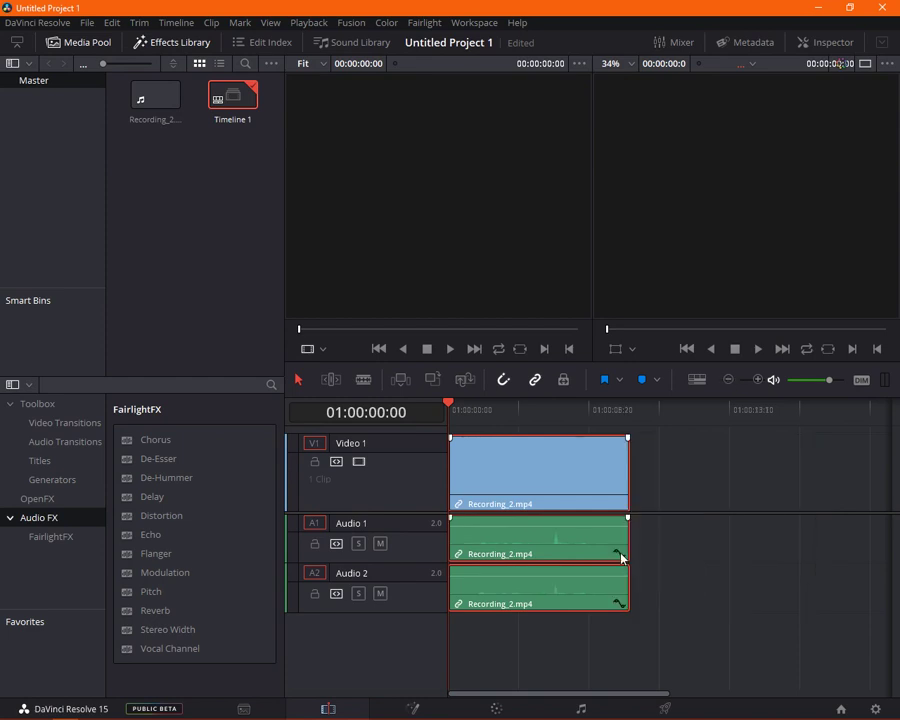
# - Open the curve editor of the Audio 1 clip and close it again
pyautogui.click(620, 554)
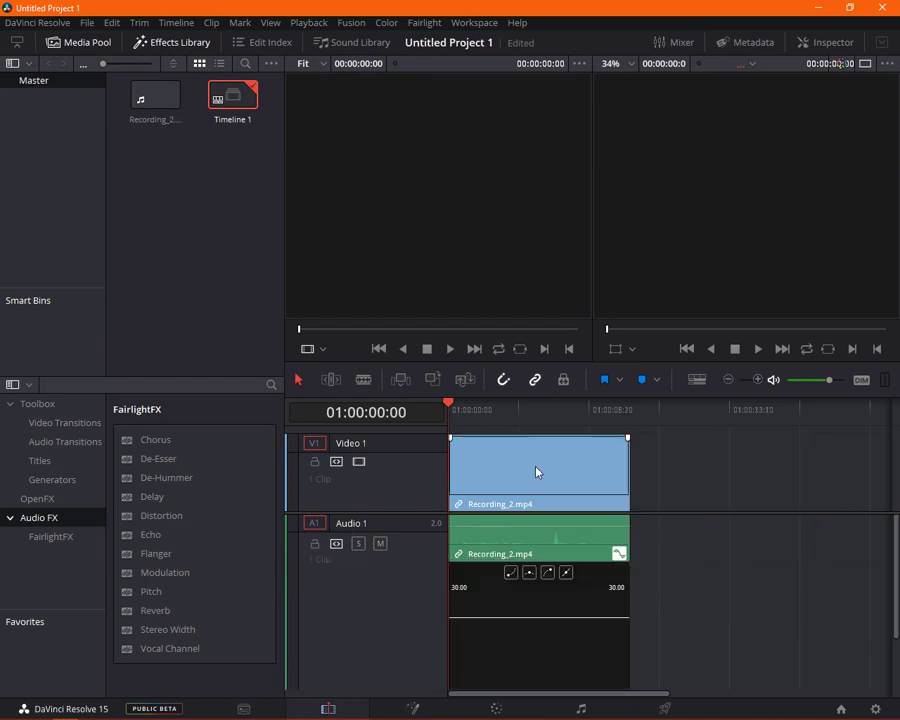
pyautogui.click(619, 555)
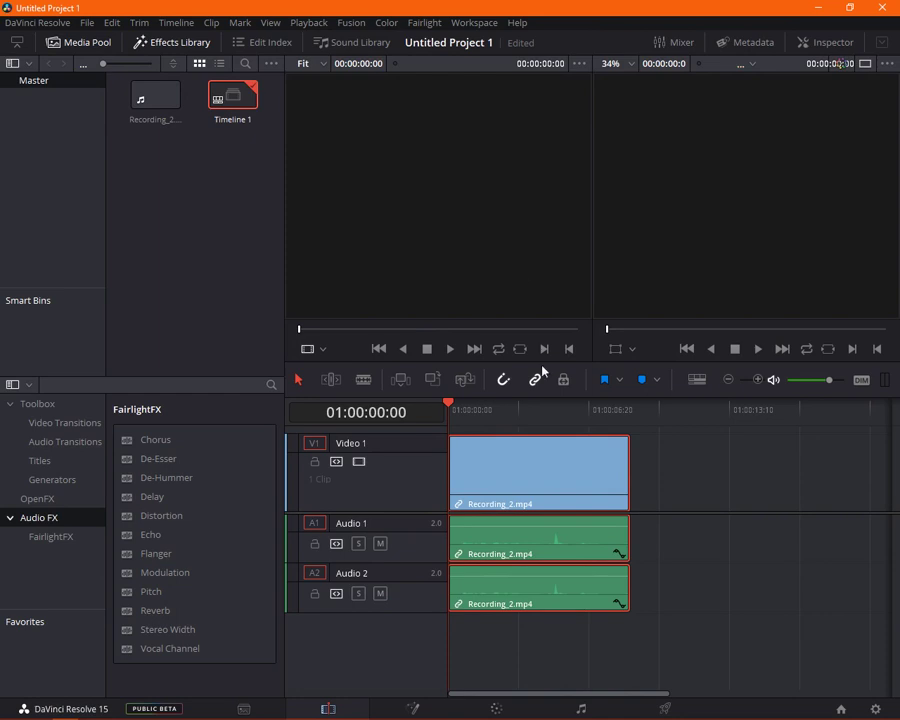
# - Look through the options of the Recording_2 clip on the timeline and select Timeline 1 in the media pool
pyautogui.click(453, 458)
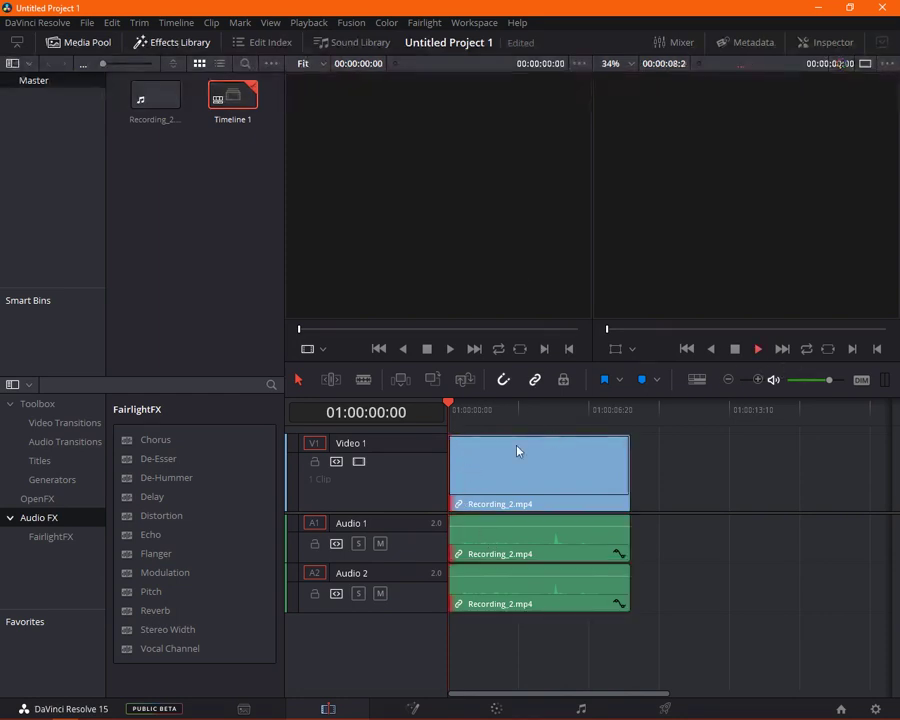
pyautogui.click(470, 478)
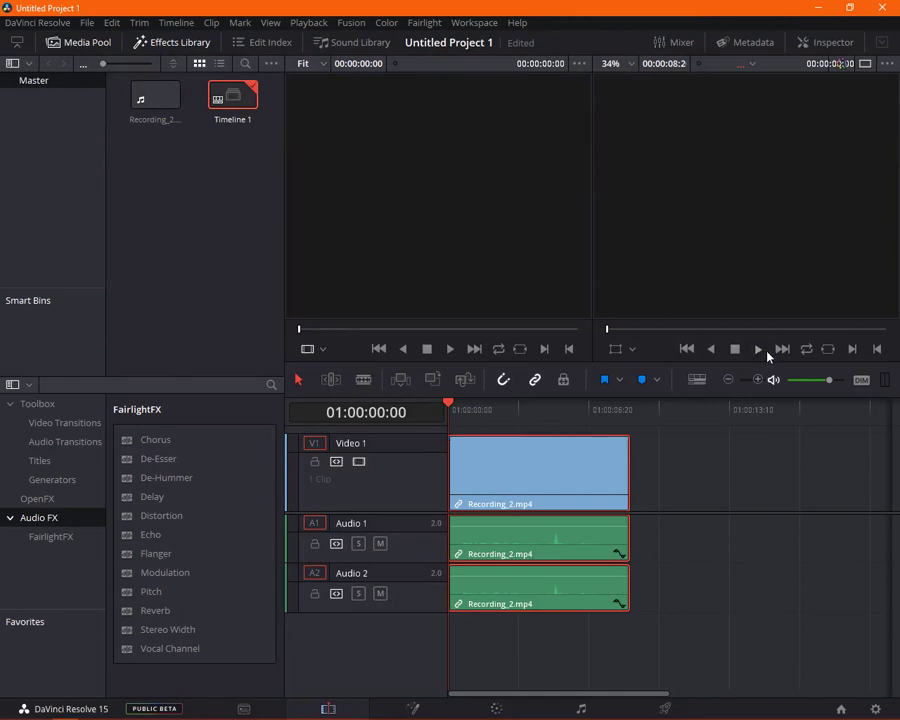
pyautogui.rightClick(603, 459)
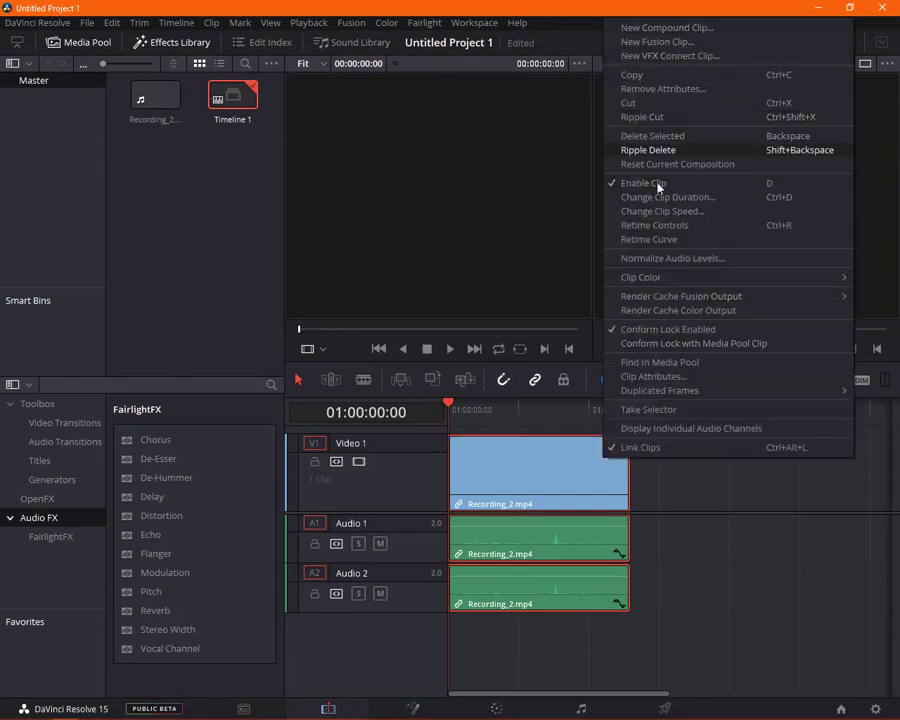
pyautogui.click(698, 444)
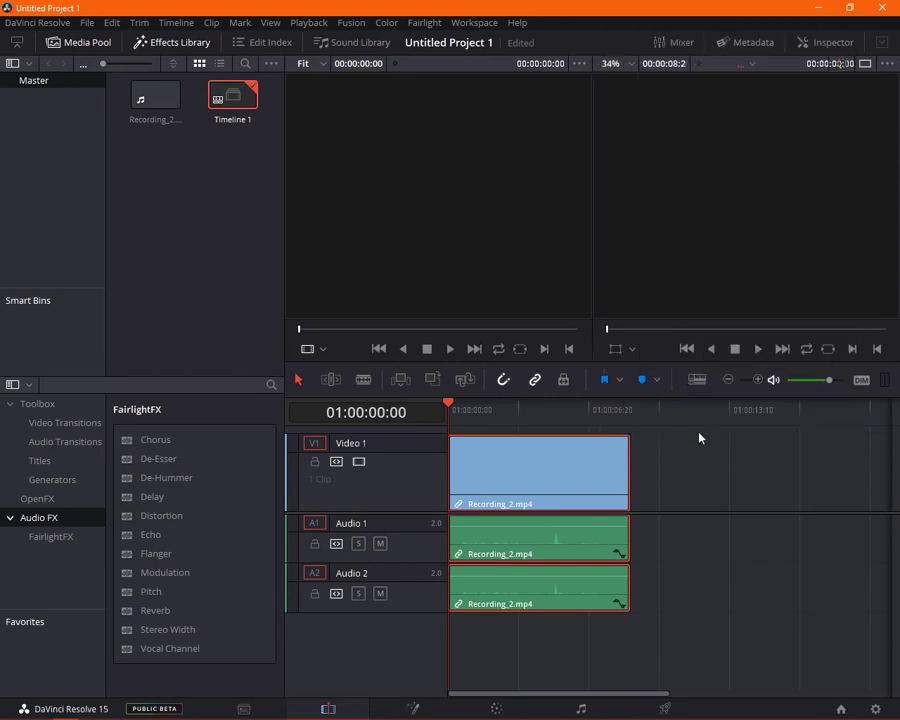
pyautogui.rightClick(560, 486)
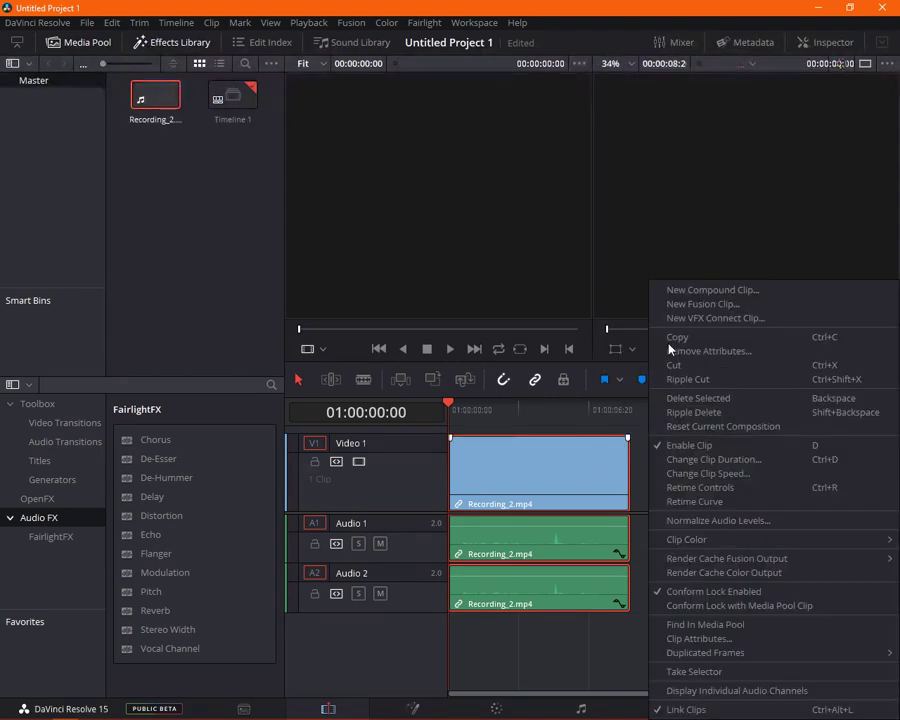
pyautogui.click(732, 594)
pyautogui.click(240, 100)
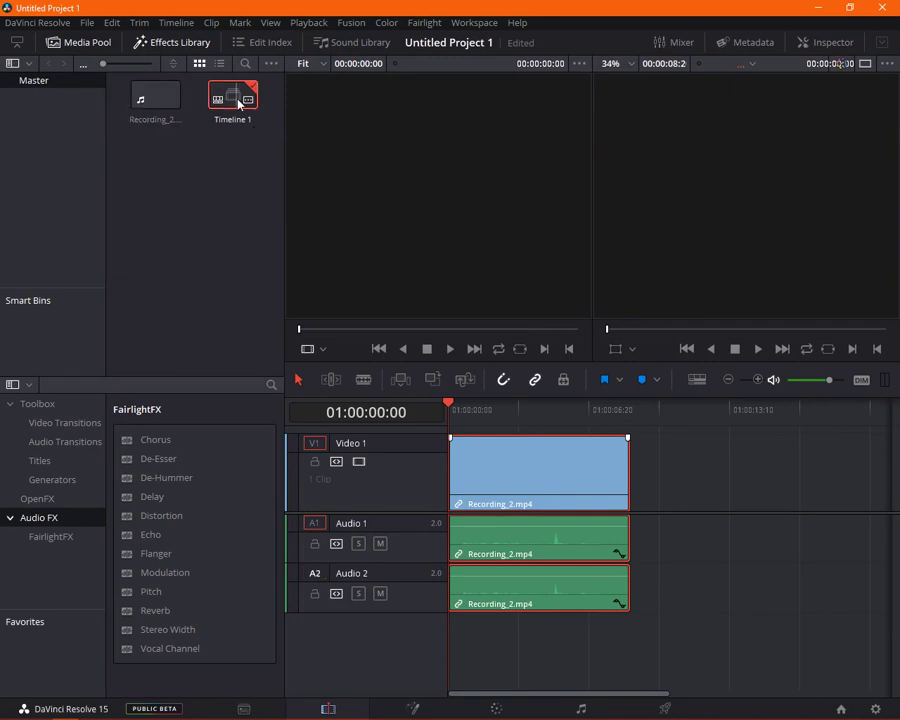
# - Load the Recording_2 clip into the source viewer, start timeline playback, and return the playhead to the timeline's start
pyautogui.moveTo(240, 113); pyautogui.dragTo(685, 213)
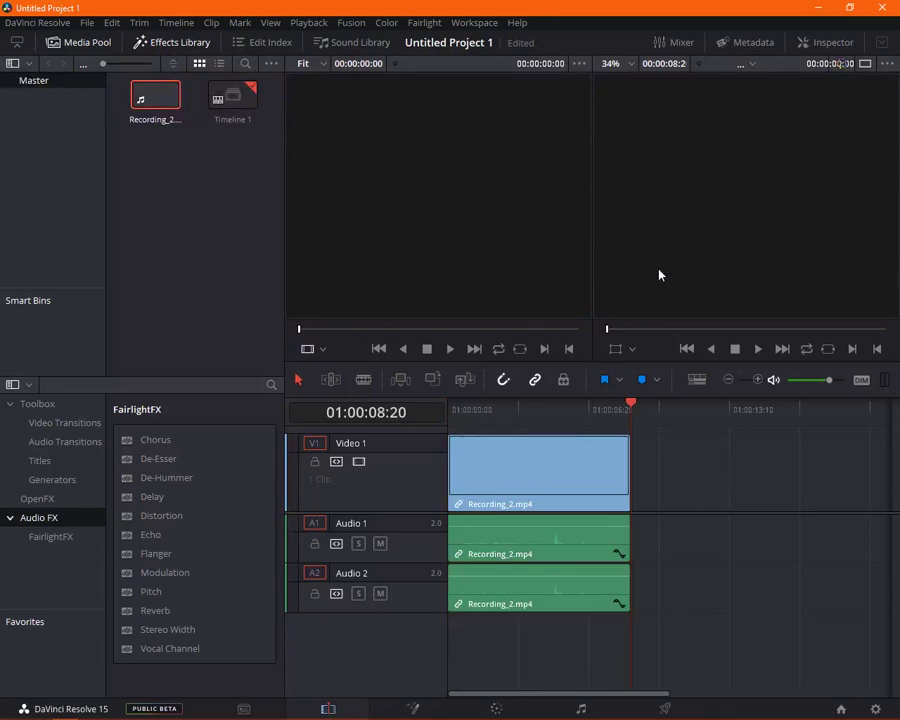
pyautogui.moveTo(620, 408); pyautogui.dragTo(474, 410)
pyautogui.click(478, 466)
pyautogui.doubleClick(478, 466)
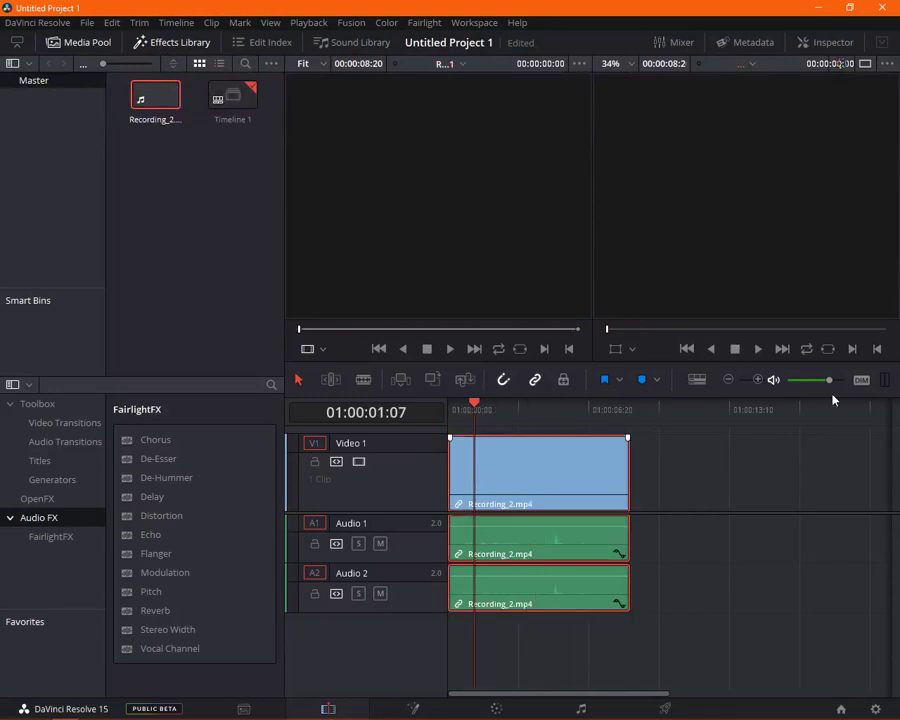
pyautogui.click(756, 350)
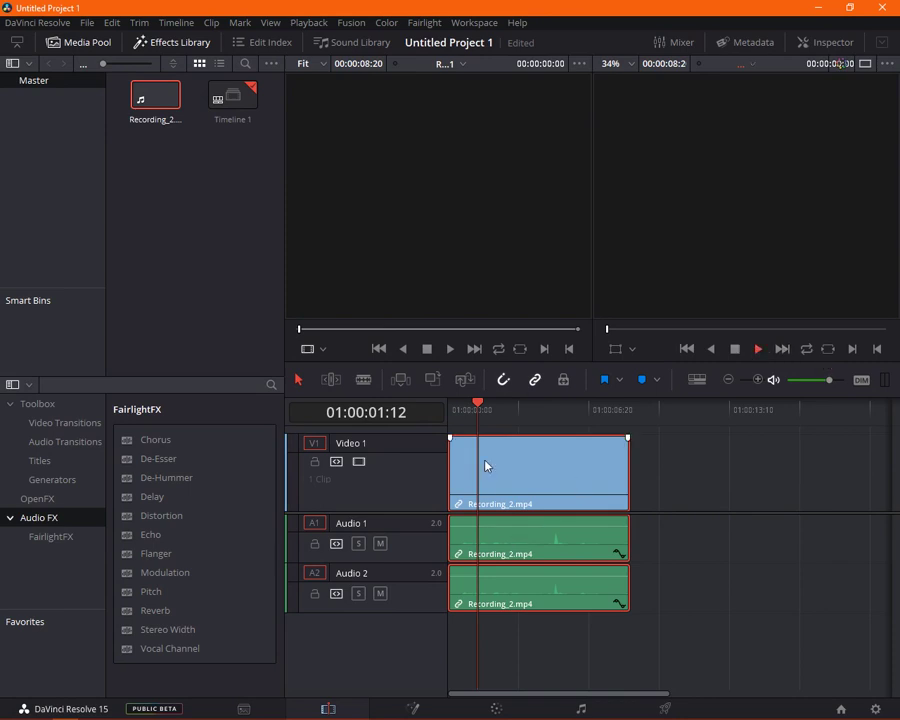
pyautogui.moveTo(452, 406); pyautogui.dragTo(439, 408)
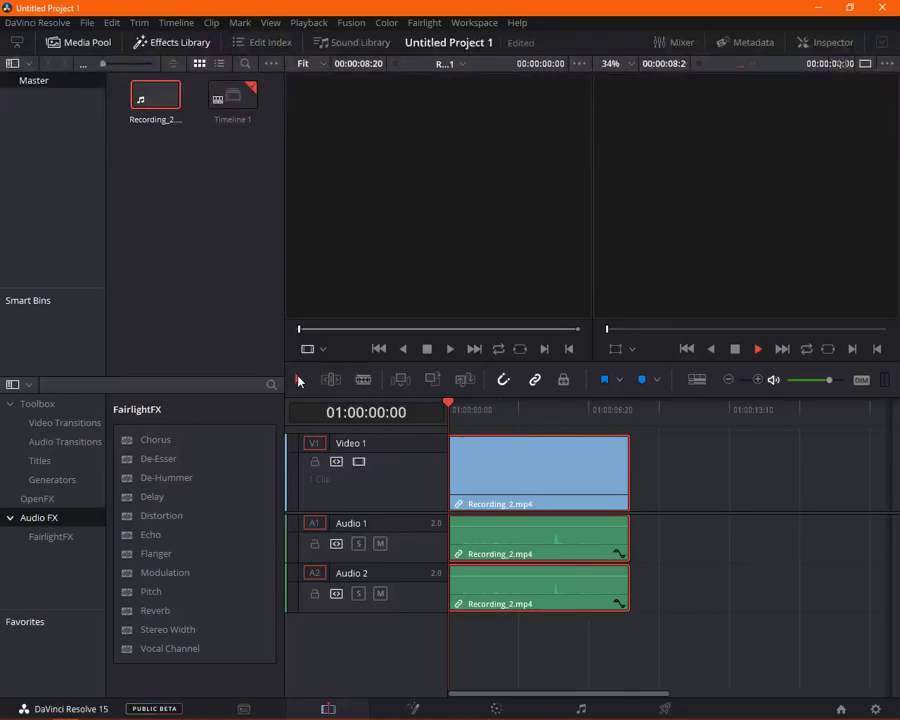
# - Split the Recording_2 clip with the Blade at about 8 frames and at 01:00:01:27
pyautogui.click(362, 380)
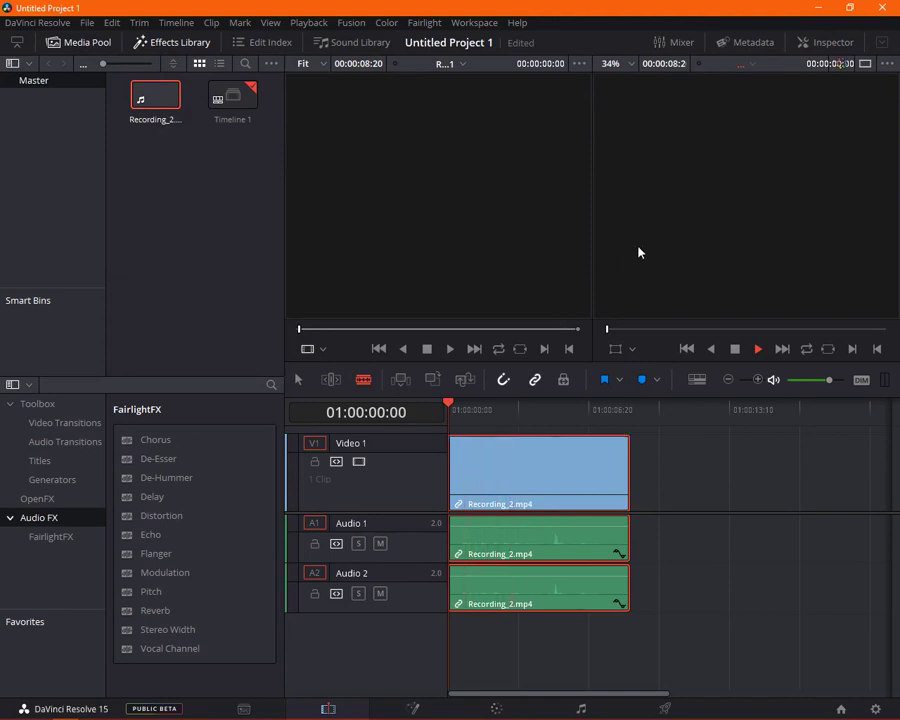
pyautogui.click(457, 464)
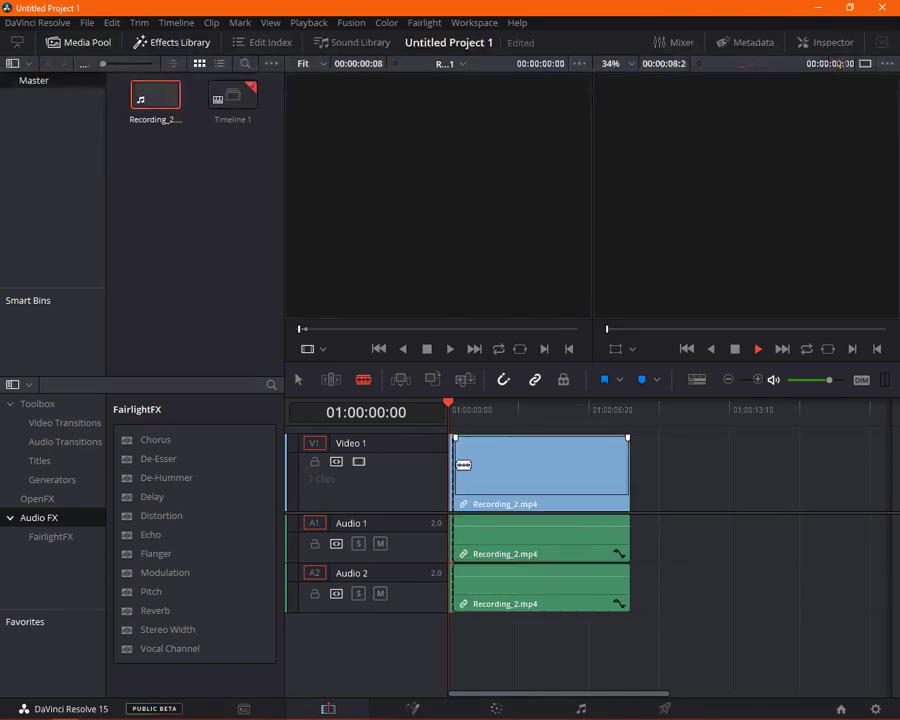
pyautogui.click(489, 473)
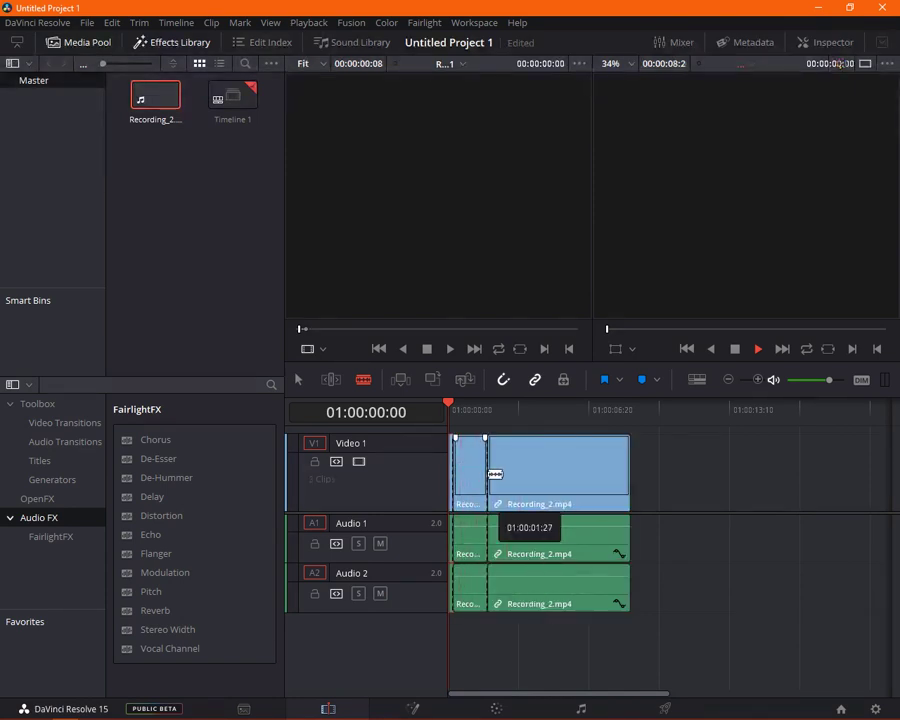
pyautogui.rightClick(456, 467)
pyautogui.click(571, 220)
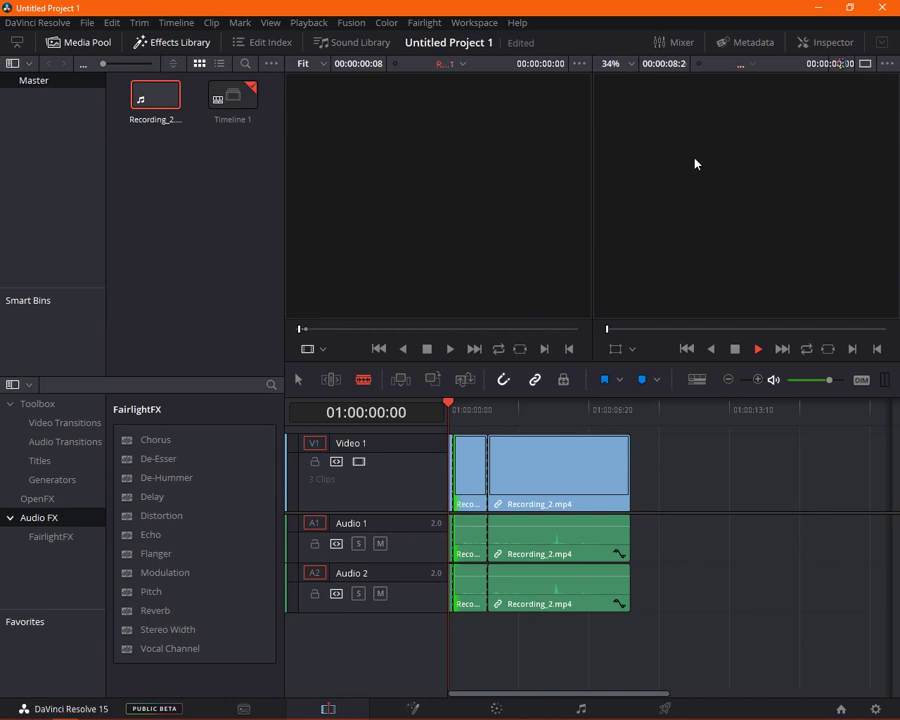
# - Switch the timeline viewer's on-screen control to OpenFX Overlay and then to Transform
pyautogui.click(628, 350)
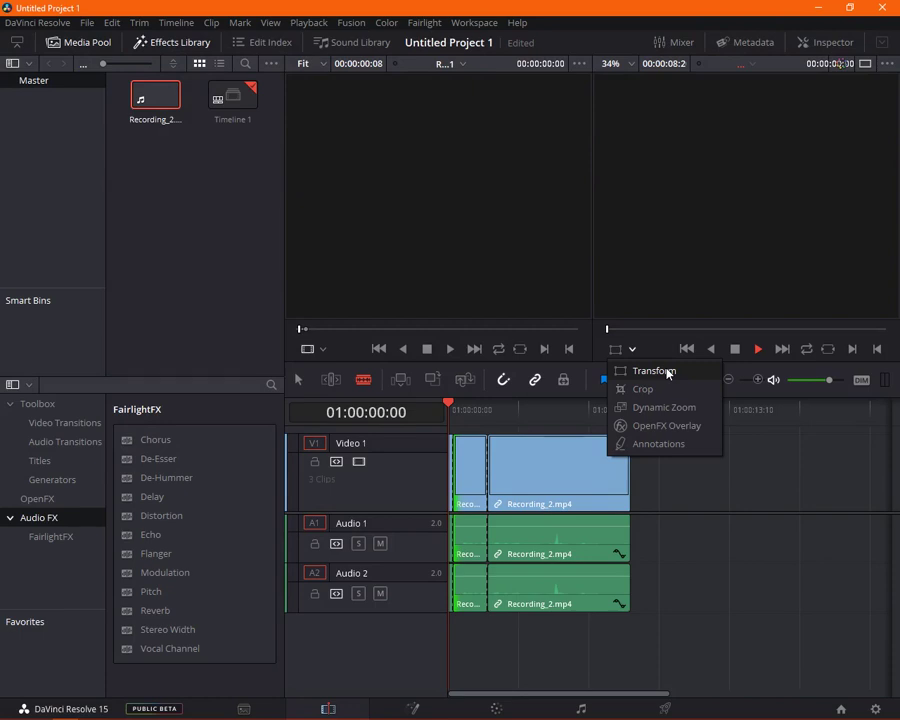
pyautogui.click(686, 426)
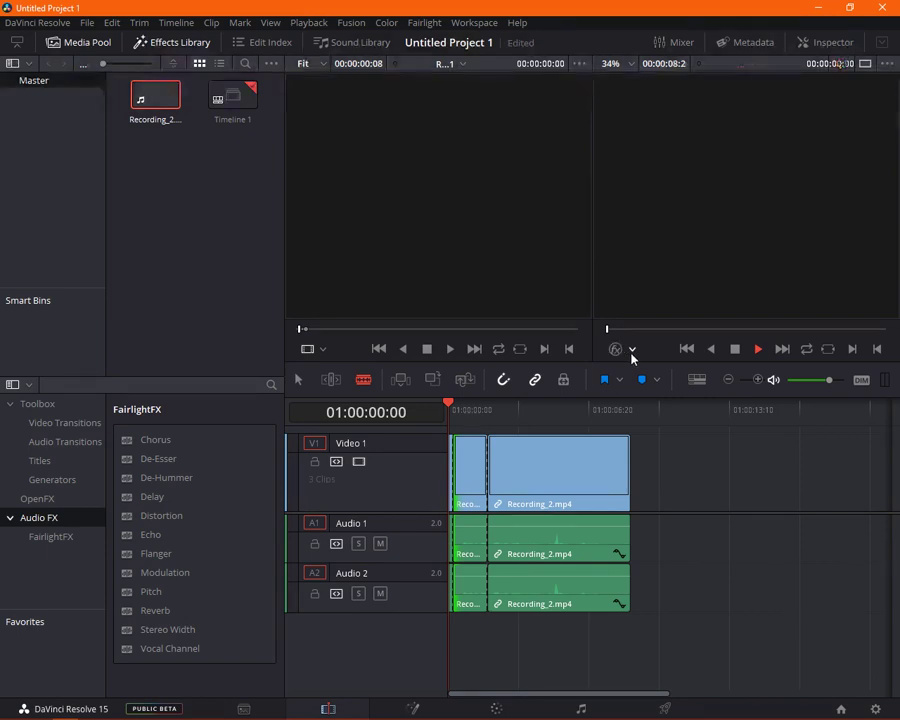
pyautogui.click(631, 351)
pyautogui.click(650, 369)
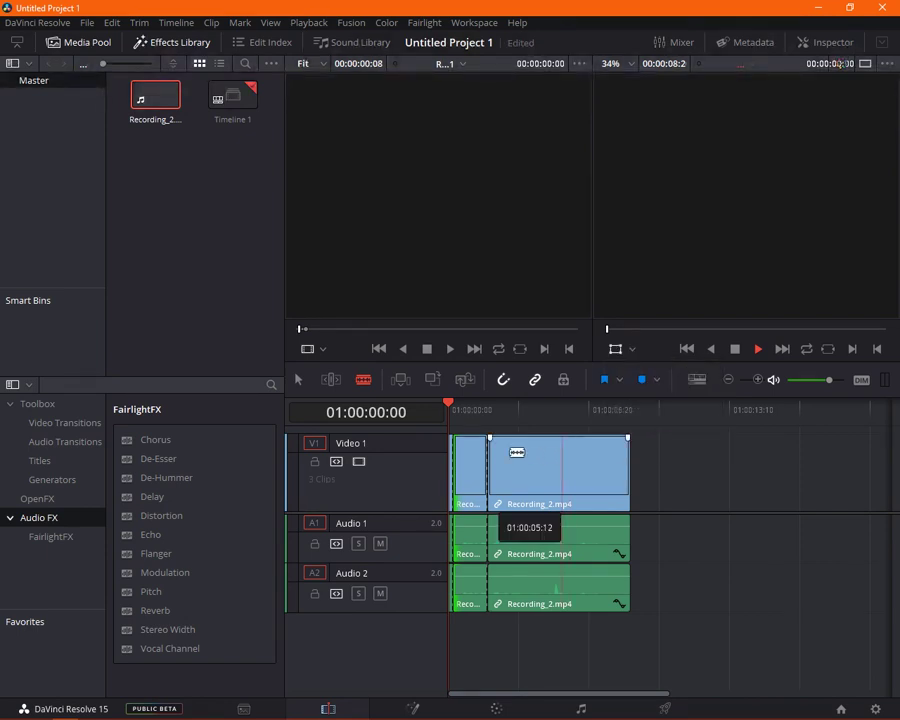
# - Split the rest of the Recording_2 clip with the Blade at four more points up to near its end
pyautogui.click(509, 457)
pyautogui.click(553, 457)
pyautogui.click(601, 461)
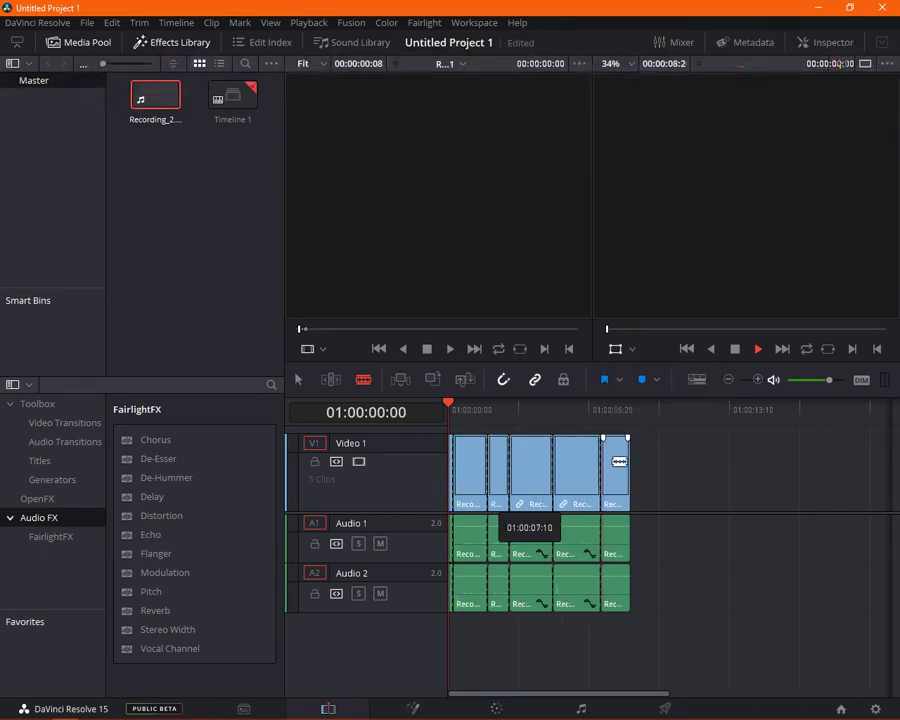
pyautogui.click(612, 461)
# - Return to selection mode and delete the second segment of the Recording_2 clip without closing the gap
pyautogui.click(301, 380)
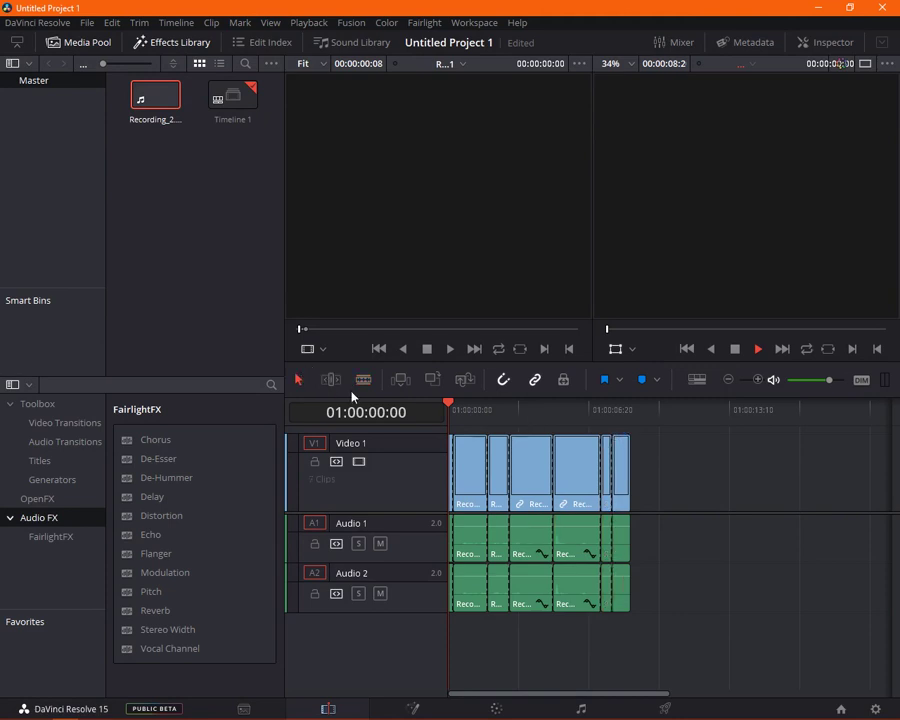
pyautogui.click(468, 473)
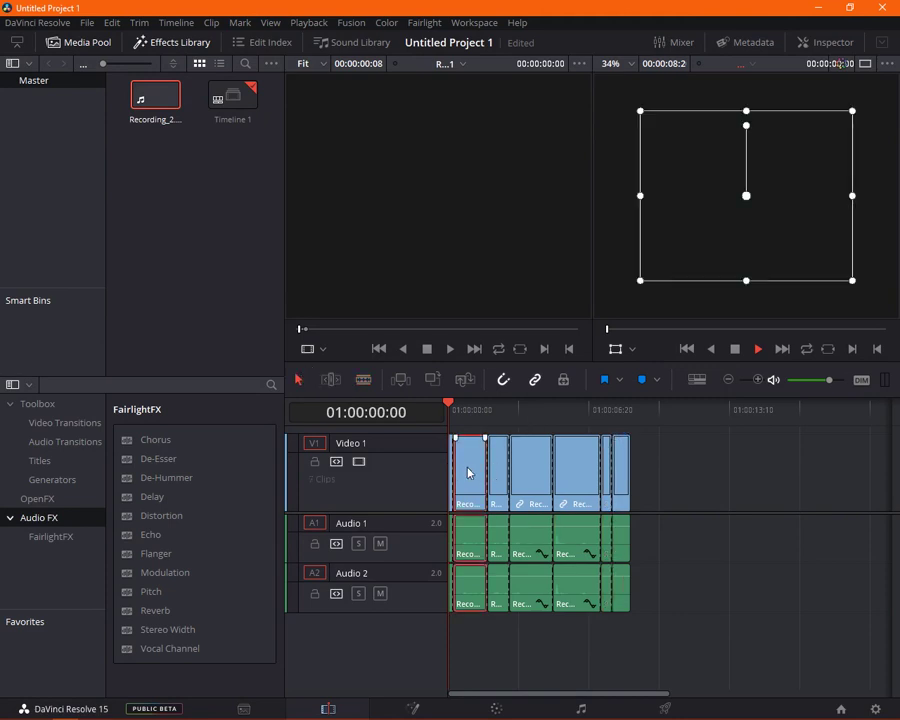
pyautogui.rightClick(468, 473)
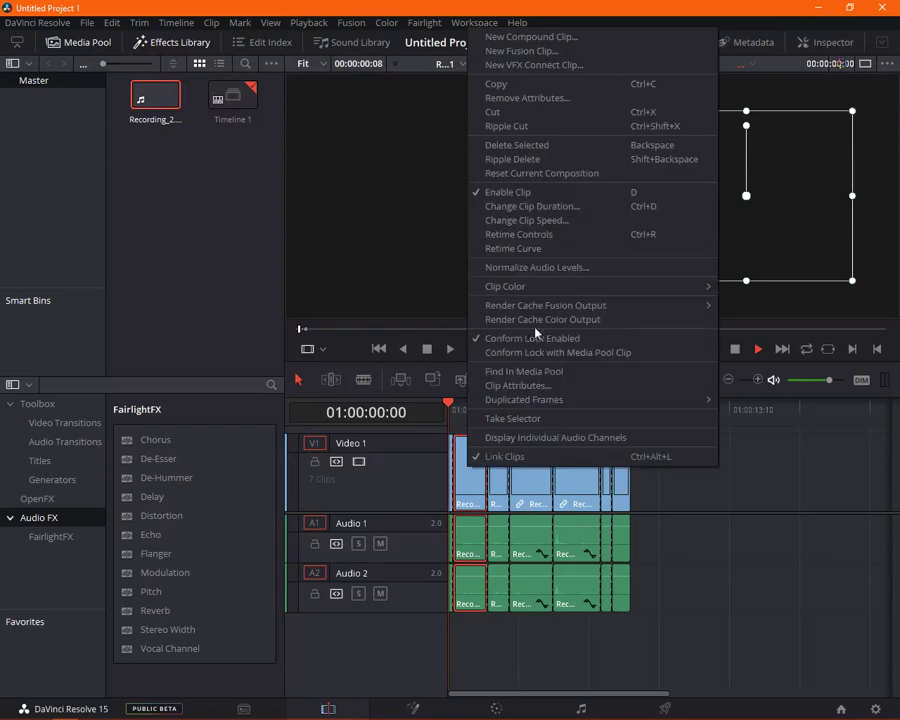
pyautogui.click(548, 149)
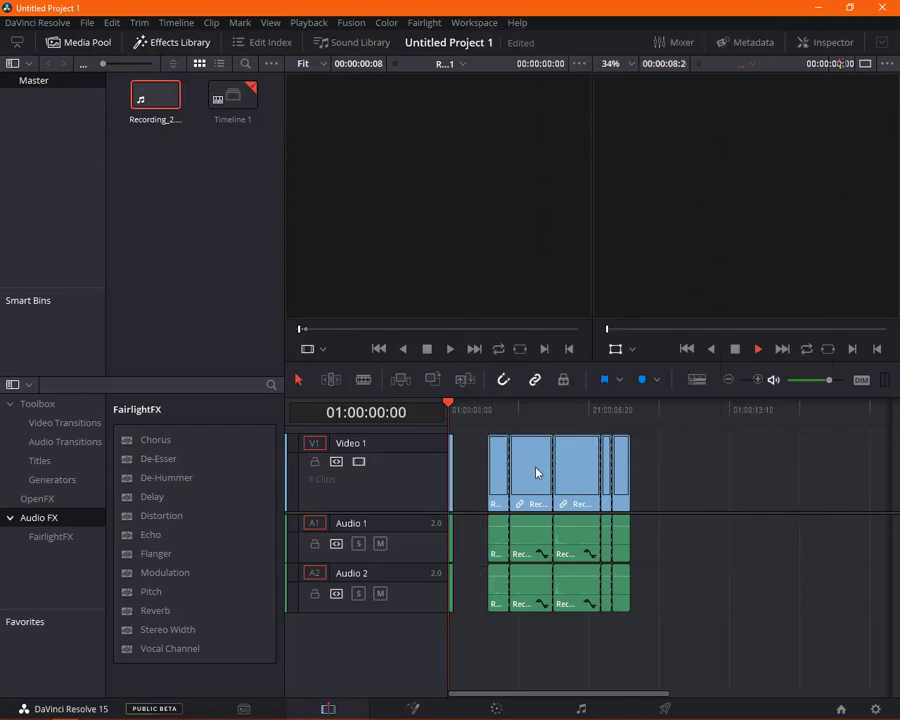
# - Disable the third remaining segment of the Recording_2 clip and delete it from the timeline
pyautogui.click(528, 484)
pyautogui.rightClick(548, 470)
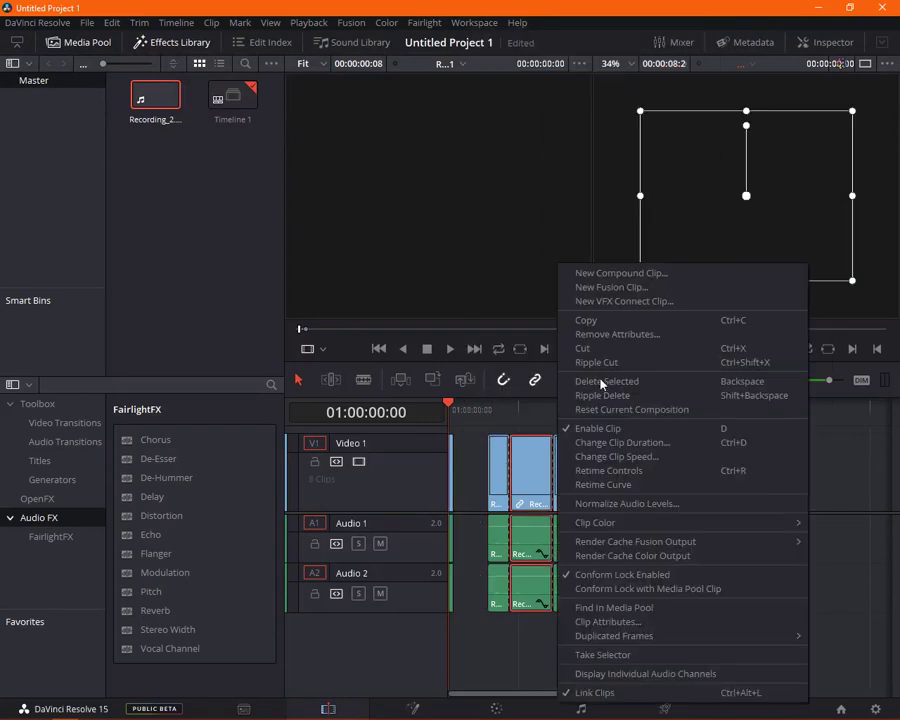
pyautogui.click(604, 427)
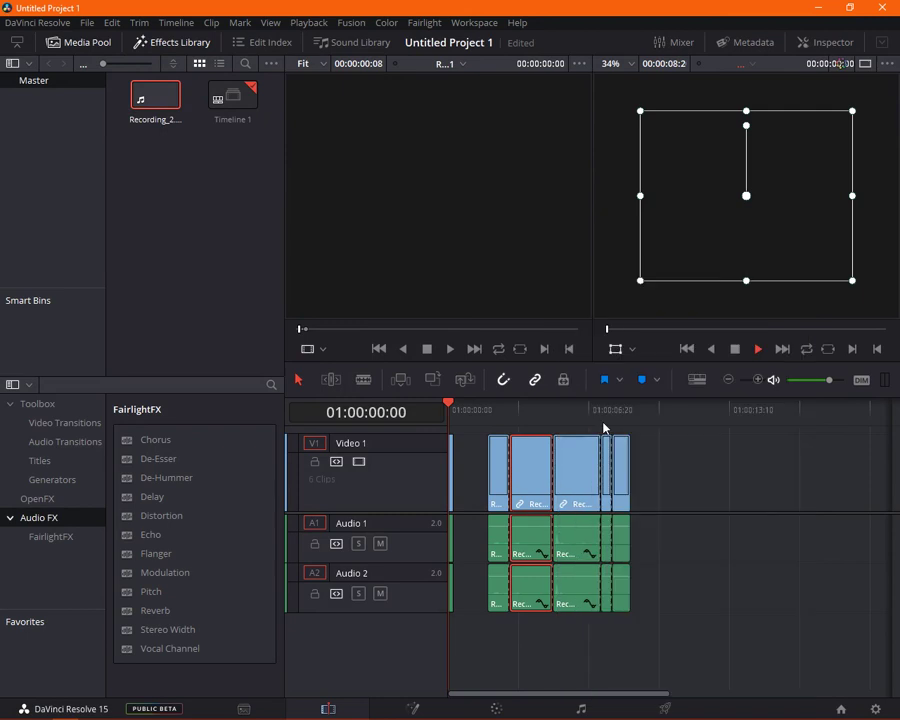
pyautogui.rightClick(550, 457)
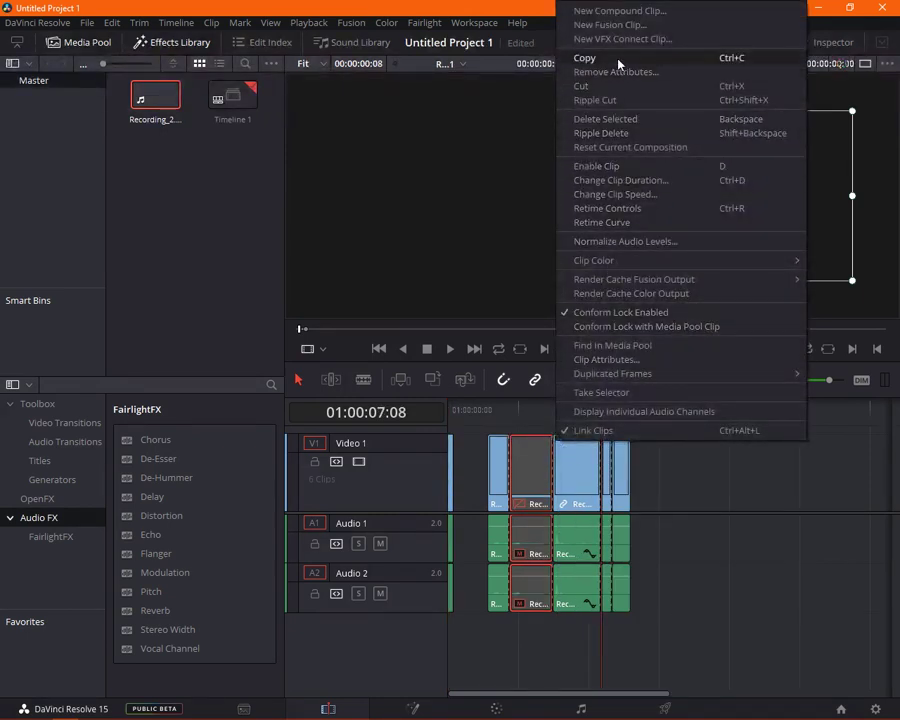
pyautogui.click(622, 120)
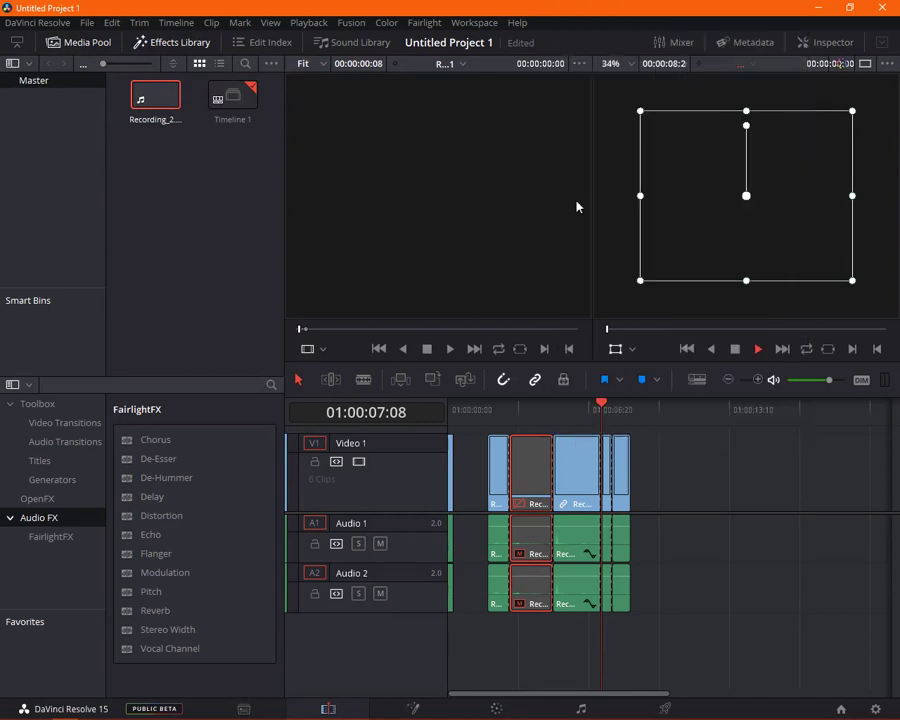
# - Select the short segment after the first gap and move the playhead into it
pyautogui.click(497, 476)
pyautogui.click(499, 411)
pyautogui.click(496, 412)
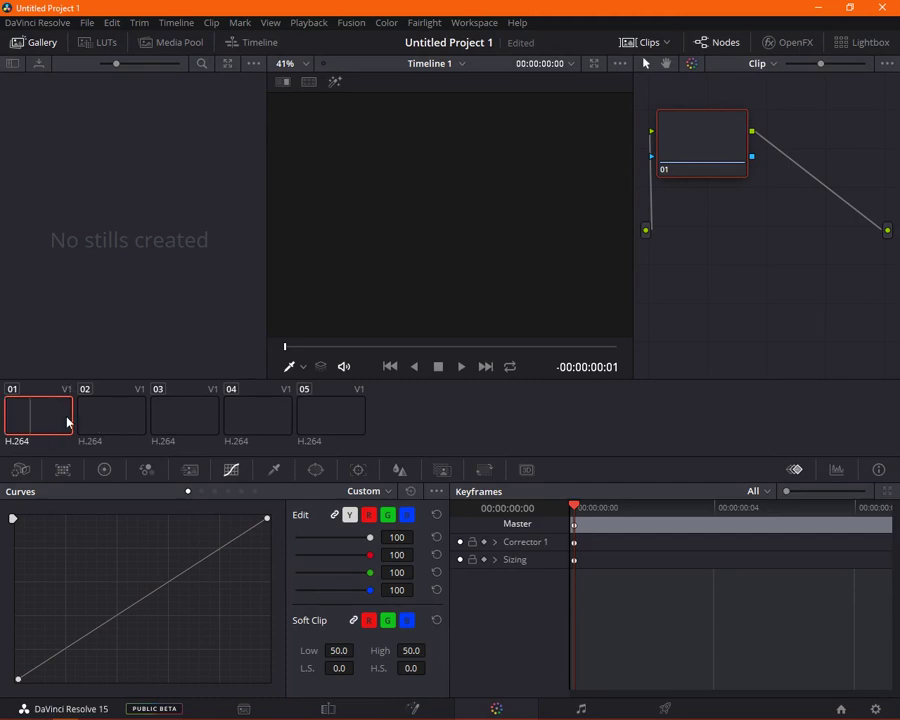
# - Select clip 01 for grading and bend its linked custom curve with a high shadow point, a low highlight point and a low point near black
pyautogui.click(120, 427)
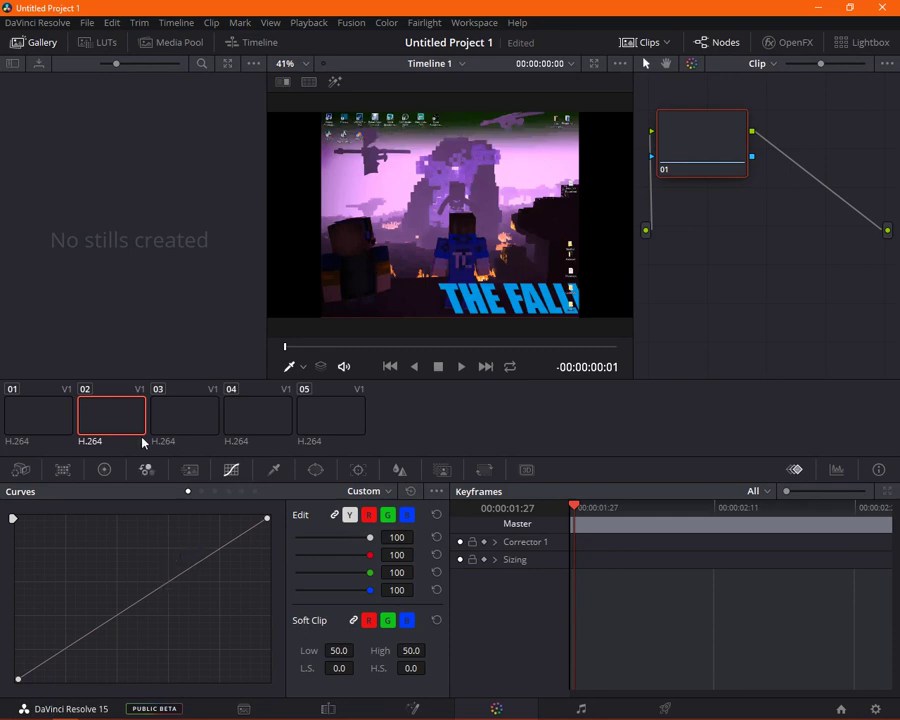
pyautogui.click(38, 418)
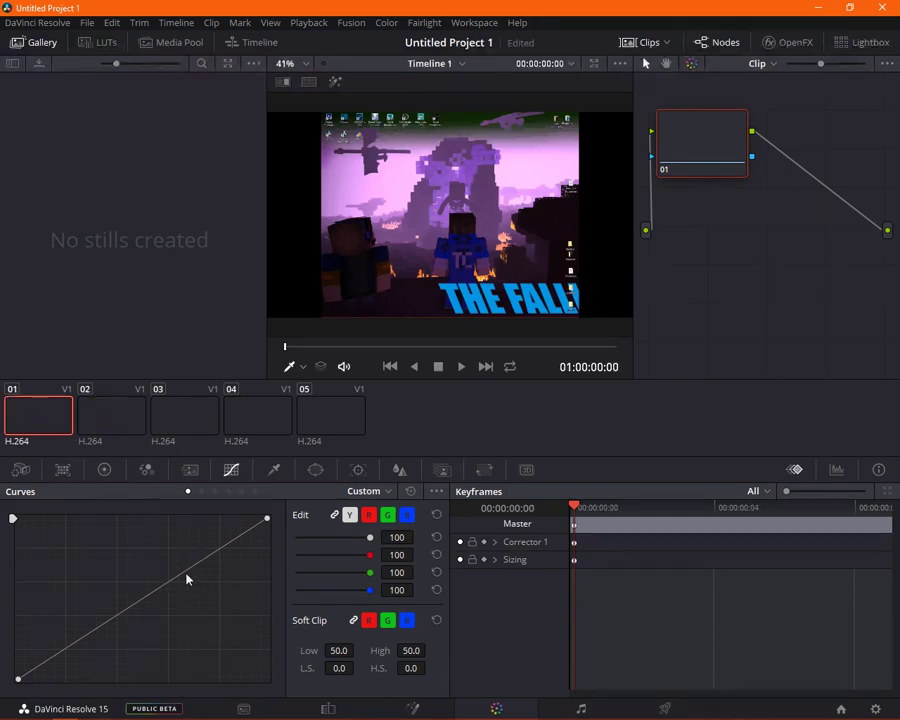
pyautogui.moveTo(187, 572); pyautogui.dragTo(95, 538)
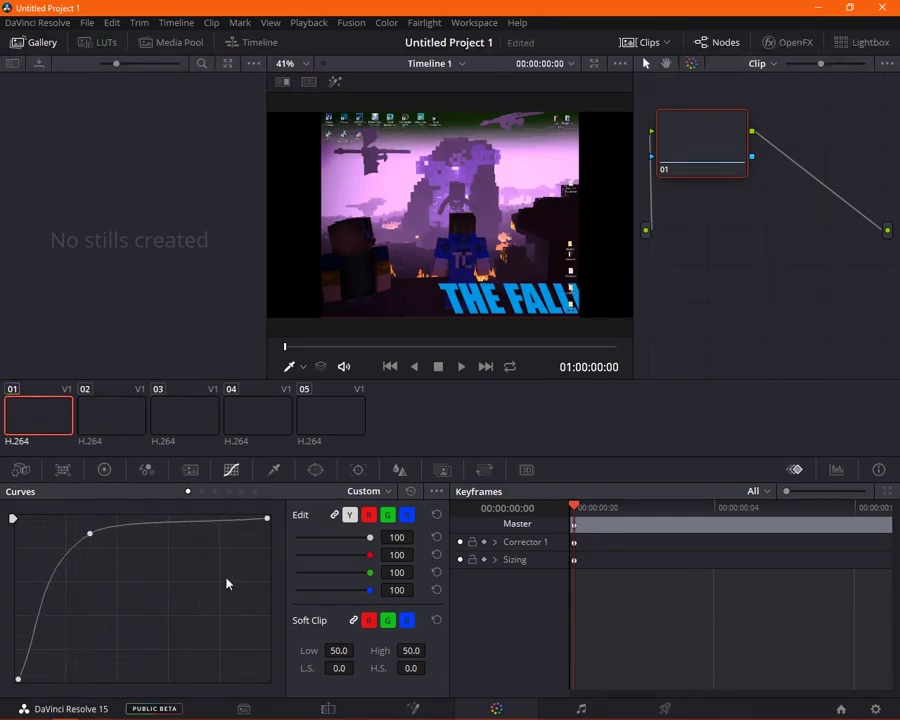
pyautogui.moveTo(215, 522); pyautogui.dragTo(253, 622)
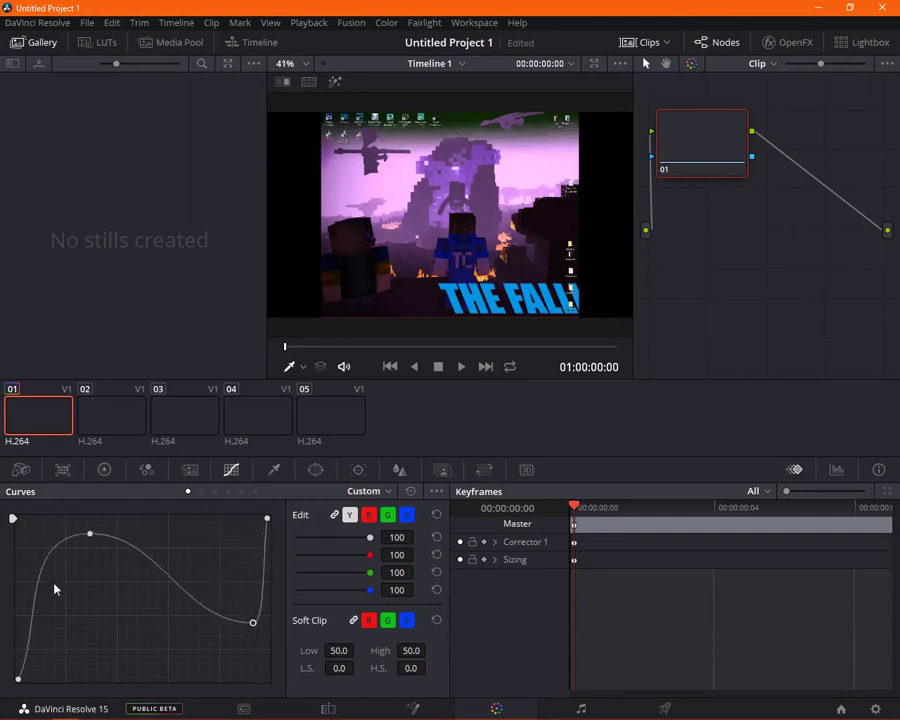
pyautogui.moveTo(27, 630); pyautogui.dragTo(84, 669)
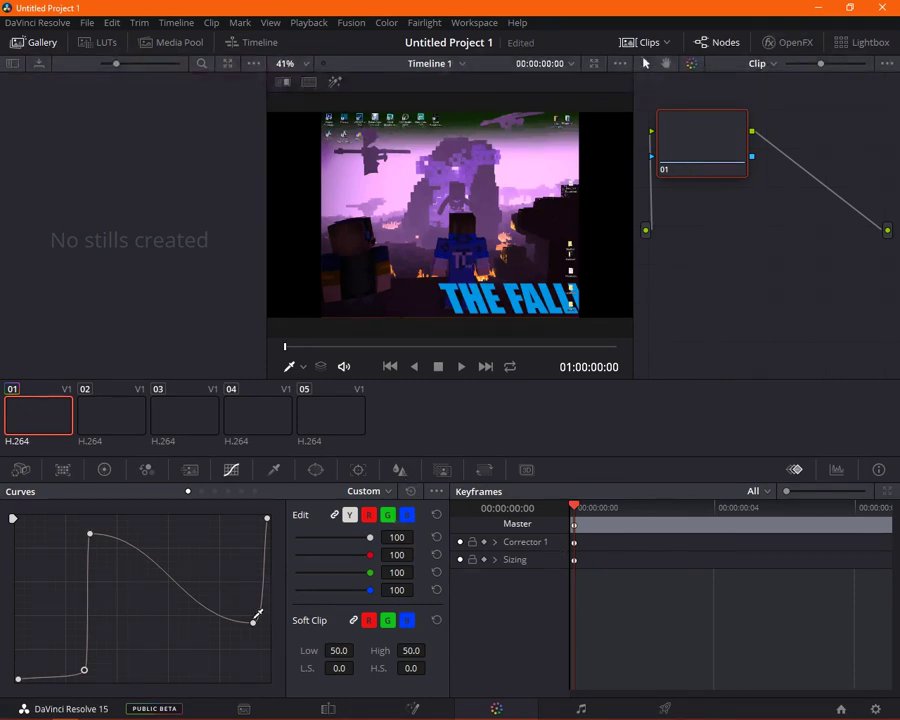
# - Add five more control points along the middle and highlight parts of clip 01's custom curve, flattening the section before the highlights
pyautogui.click(142, 552)
pyautogui.click(258, 617)
pyautogui.moveTo(226, 611); pyautogui.dragTo(192, 622)
pyautogui.click(156, 594)
pyautogui.click(147, 567)
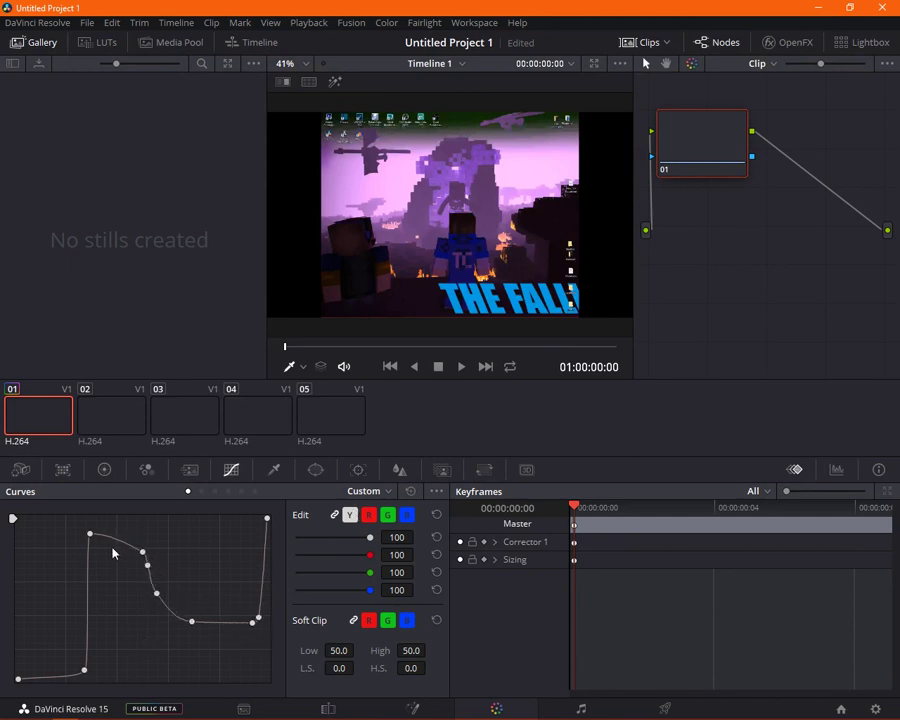
# - Unlink the color channels of clip 01 and raise the highlight point separately on the luma, red, green and blue curves
pyautogui.click(369, 516)
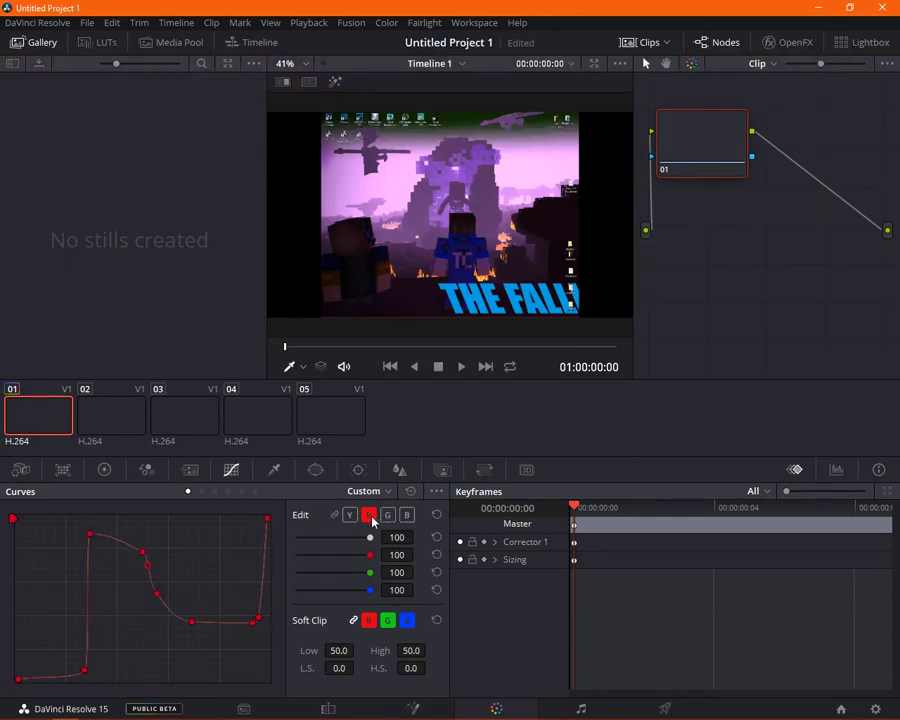
pyautogui.click(388, 515)
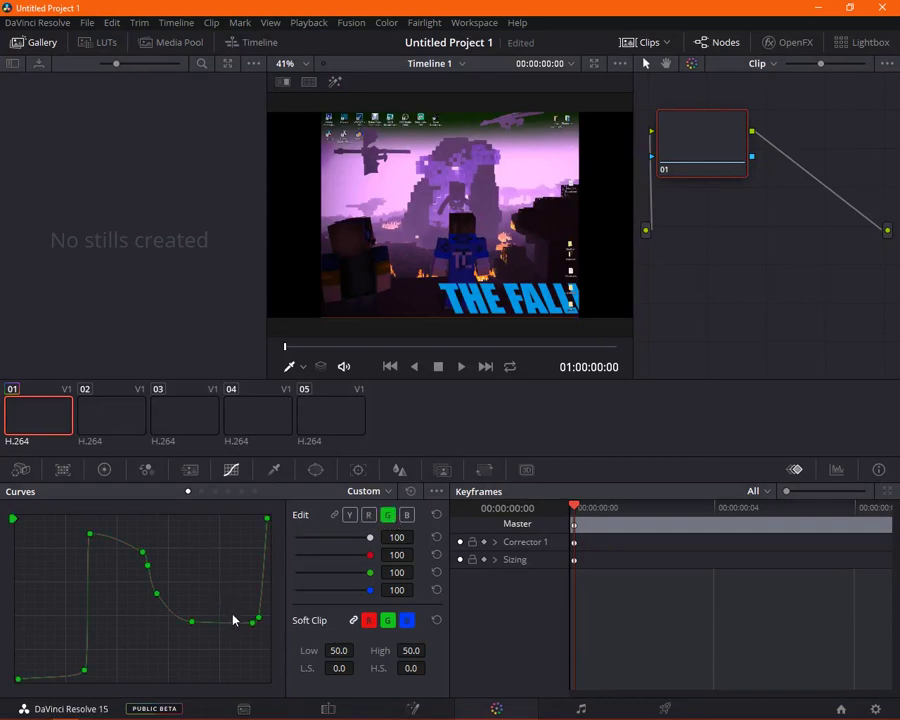
pyautogui.moveTo(252, 622); pyautogui.dragTo(224, 582)
pyautogui.moveTo(253, 623); pyautogui.dragTo(212, 566)
pyautogui.click(257, 623)
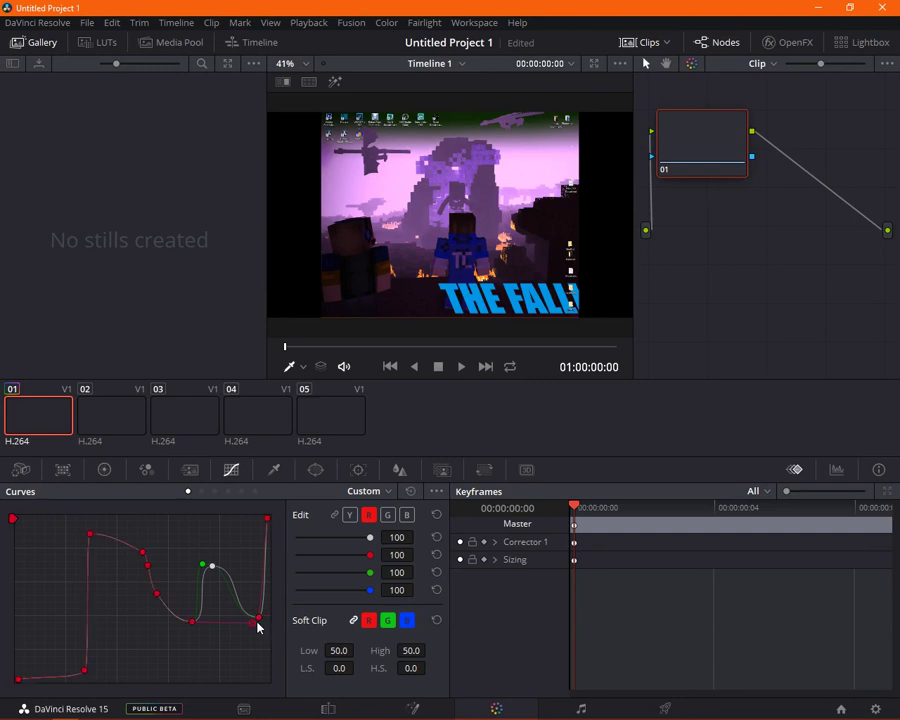
pyautogui.moveTo(255, 623); pyautogui.dragTo(217, 601)
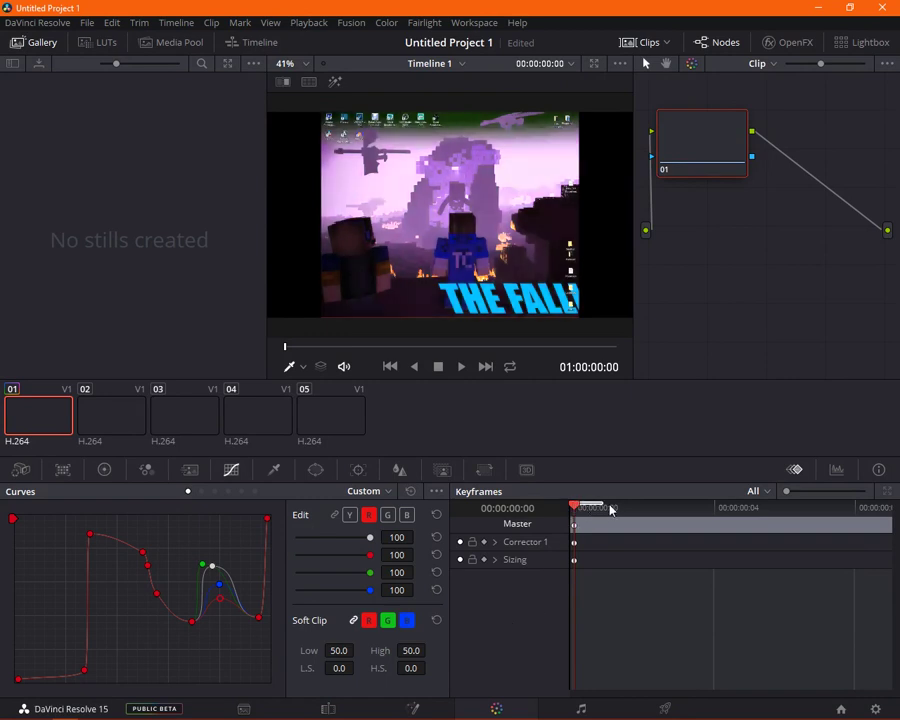
# - At frame 00:00:00:03, readjust clip 01's luma highlight point, add points to the green curve, and return the keyframe playhead to 00:00:00:00
pyautogui.moveTo(627, 508); pyautogui.dragTo(694, 508)
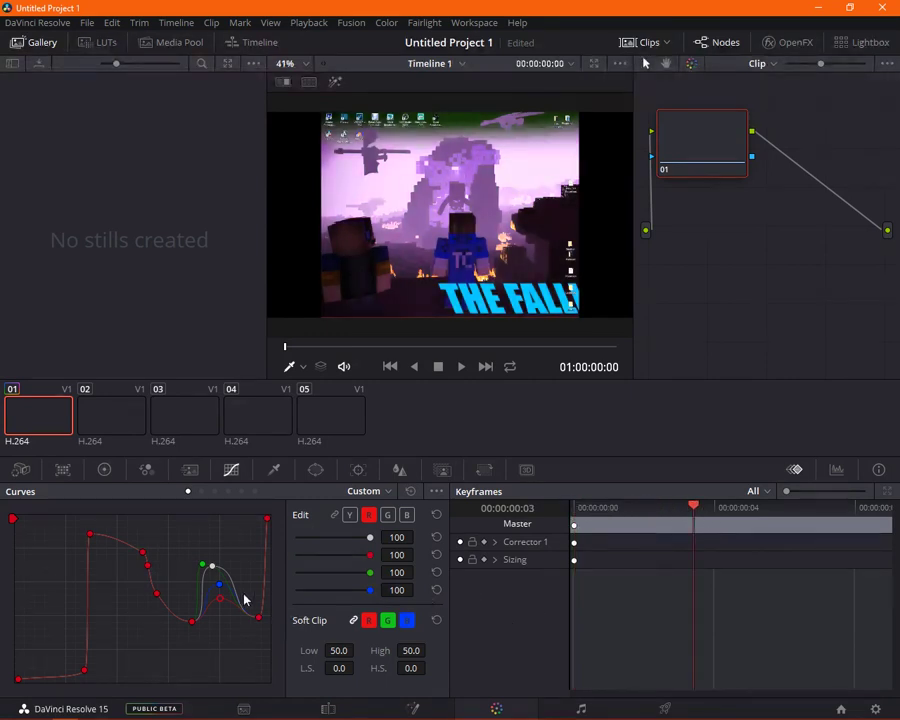
pyautogui.moveTo(232, 622); pyautogui.dragTo(232, 648)
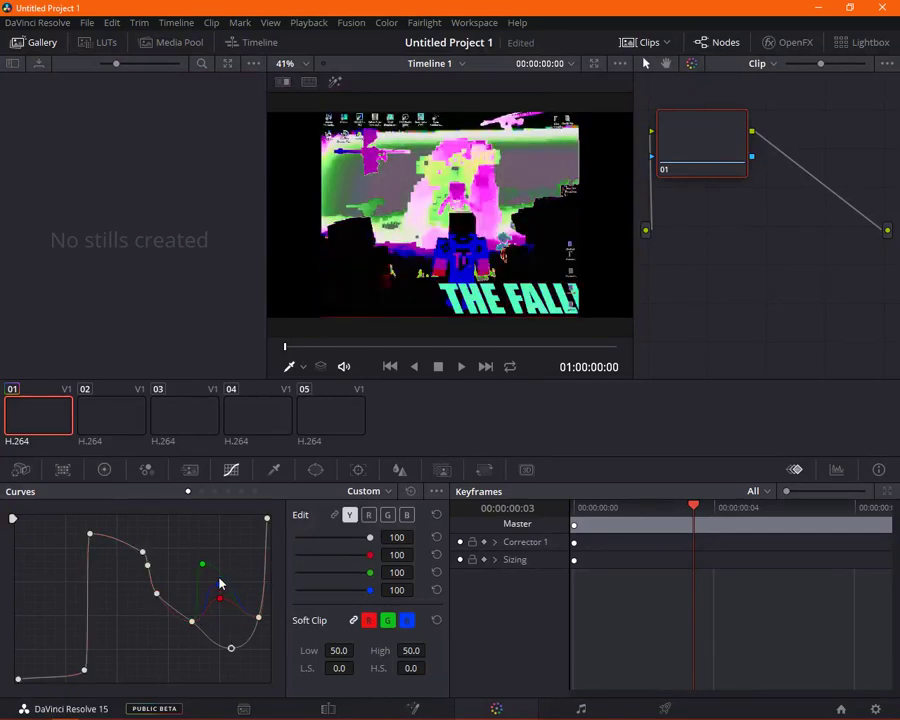
pyautogui.moveTo(226, 590)
pyautogui.mouseDown()
pyautogui.moveTo(235, 629)
pyautogui.moveTo(237, 600)
pyautogui.moveTo(229, 602)
pyautogui.mouseUp()
pyautogui.click(219, 599)
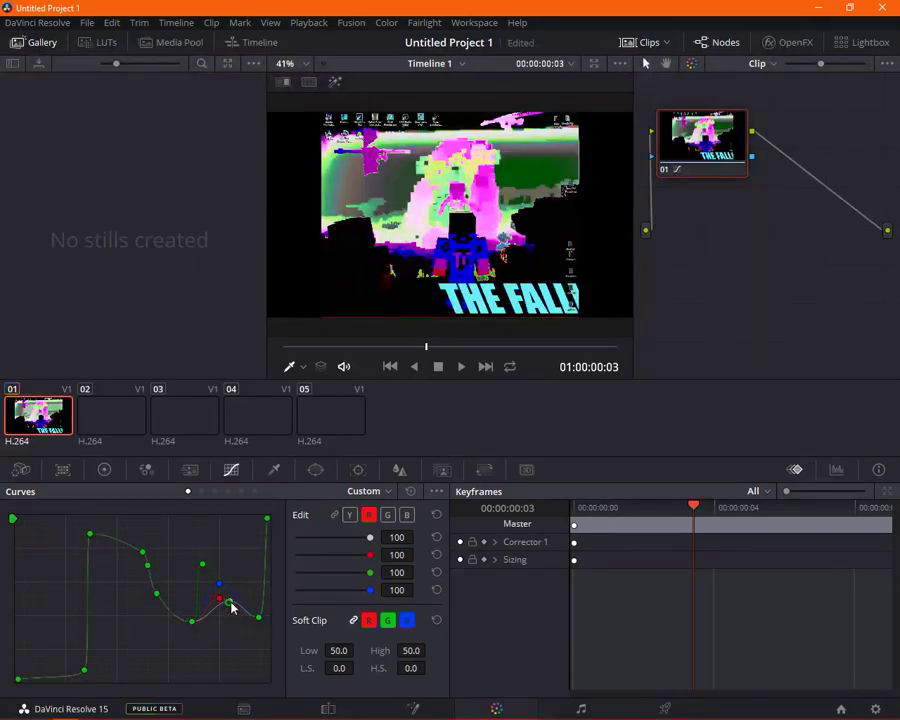
pyautogui.click(223, 600)
pyautogui.click(586, 515)
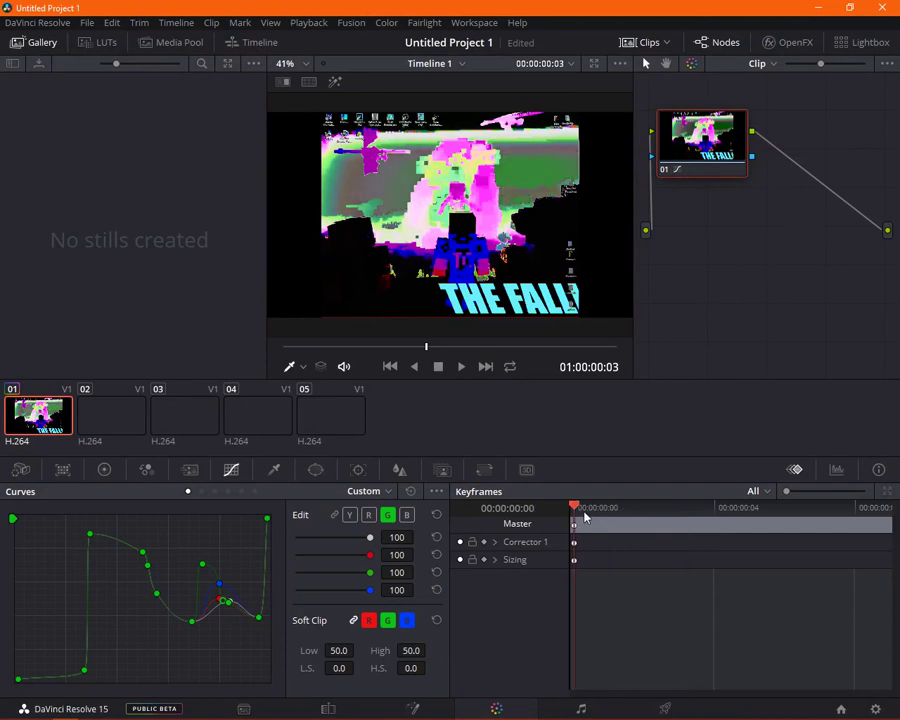
# - Add a dynamic keyframe to clip 01's Master track at frame 00:00:00:03
pyautogui.click(690, 510)
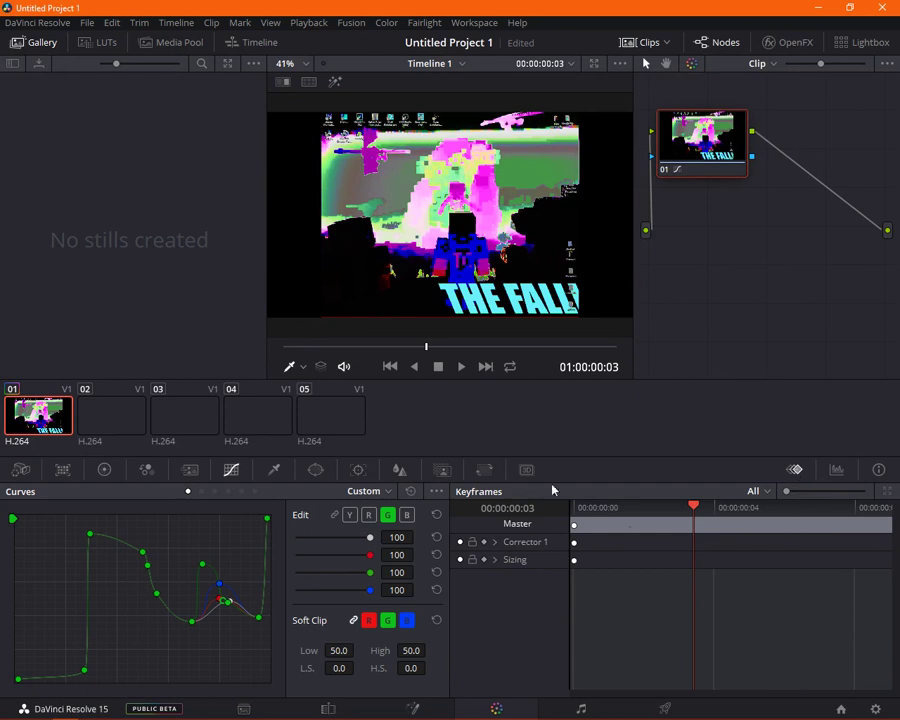
pyautogui.rightClick(695, 522)
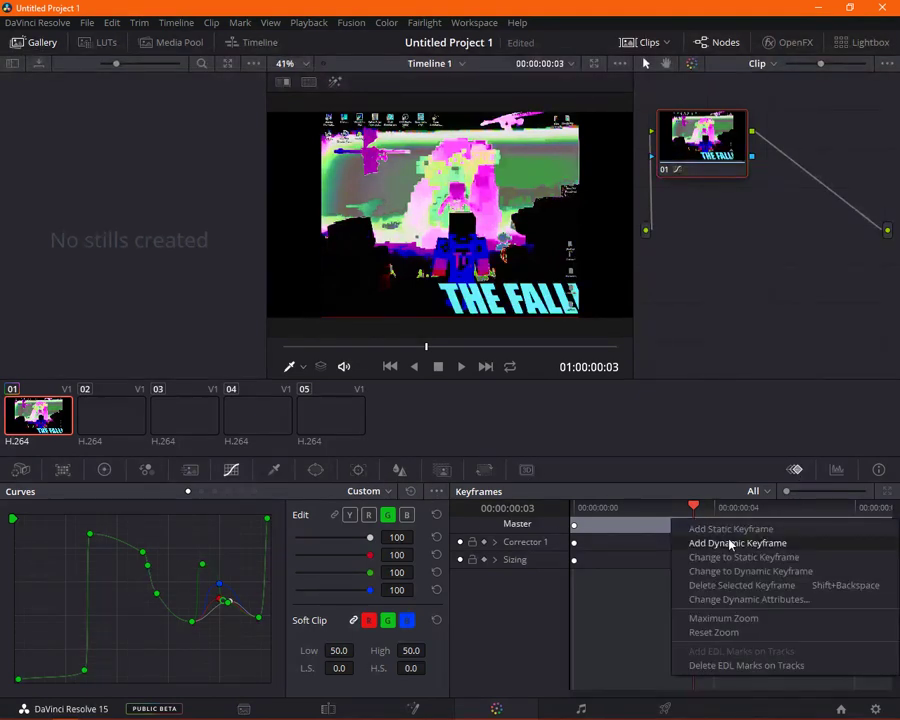
pyautogui.click(771, 544)
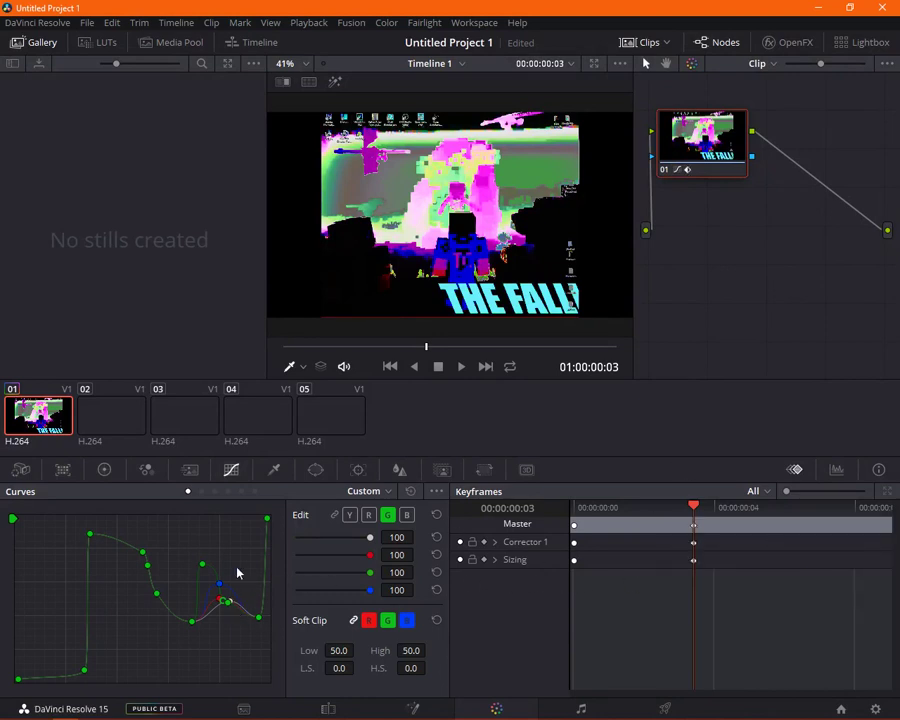
# - Reshape the highlight section of clip 01's separate curves, raising the blue point, lowering the red and luma points, and spreading the green points
pyautogui.moveTo(238, 573); pyautogui.dragTo(230, 528)
pyautogui.moveTo(229, 601); pyautogui.dragTo(250, 627)
pyautogui.moveTo(197, 564); pyautogui.dragTo(231, 635)
pyautogui.moveTo(231, 520); pyautogui.dragTo(167, 656)
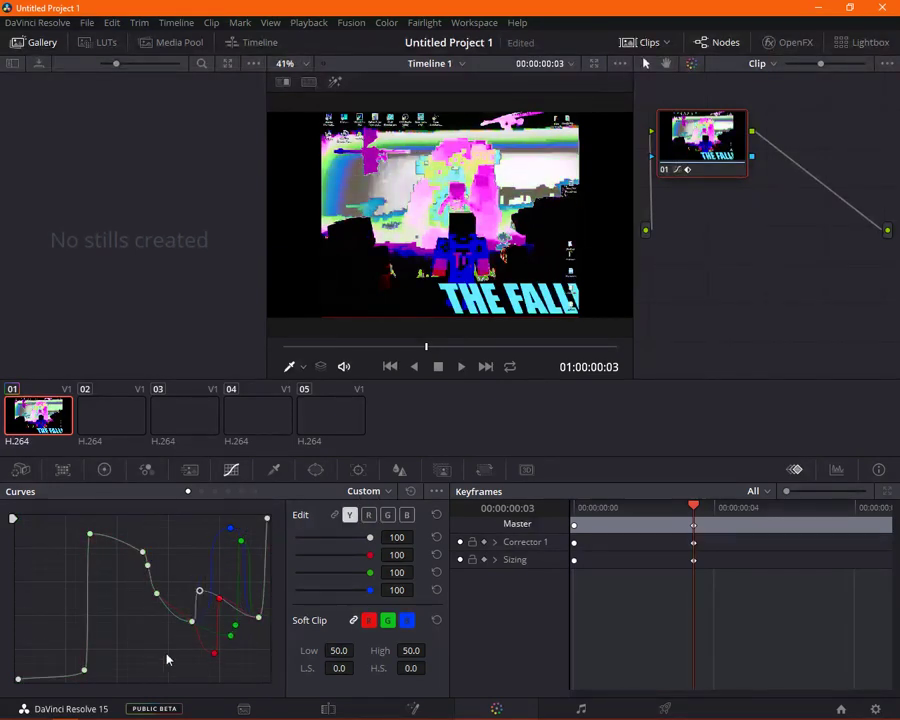
# - Play clip 01 from the start to check the keyframed curves, and inspect the blue curve's highlight point at frame 00:00:00:03
pyautogui.click(573, 507)
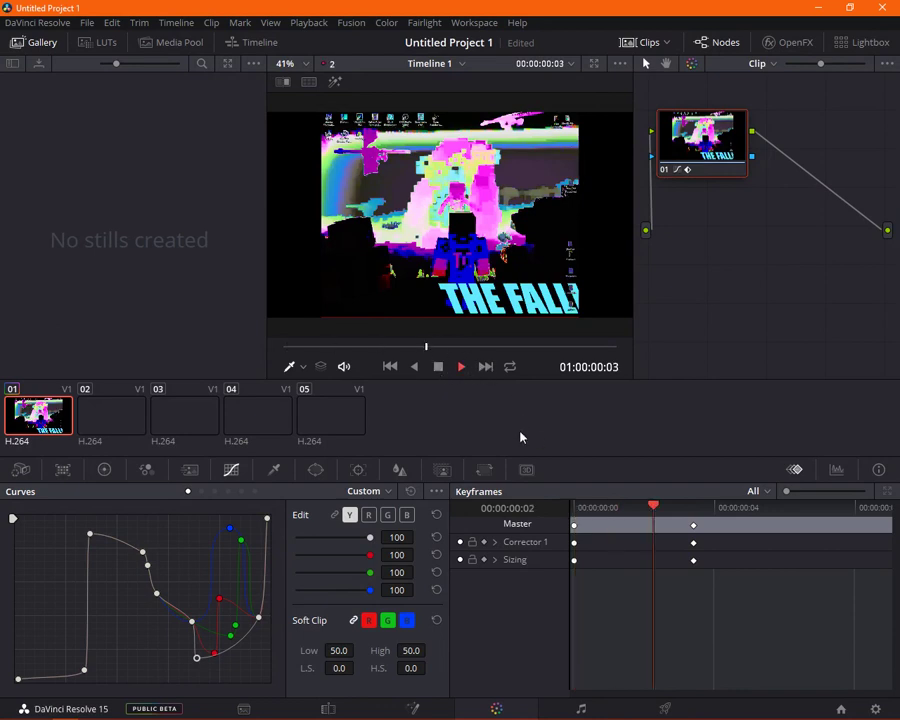
pyautogui.press('space')
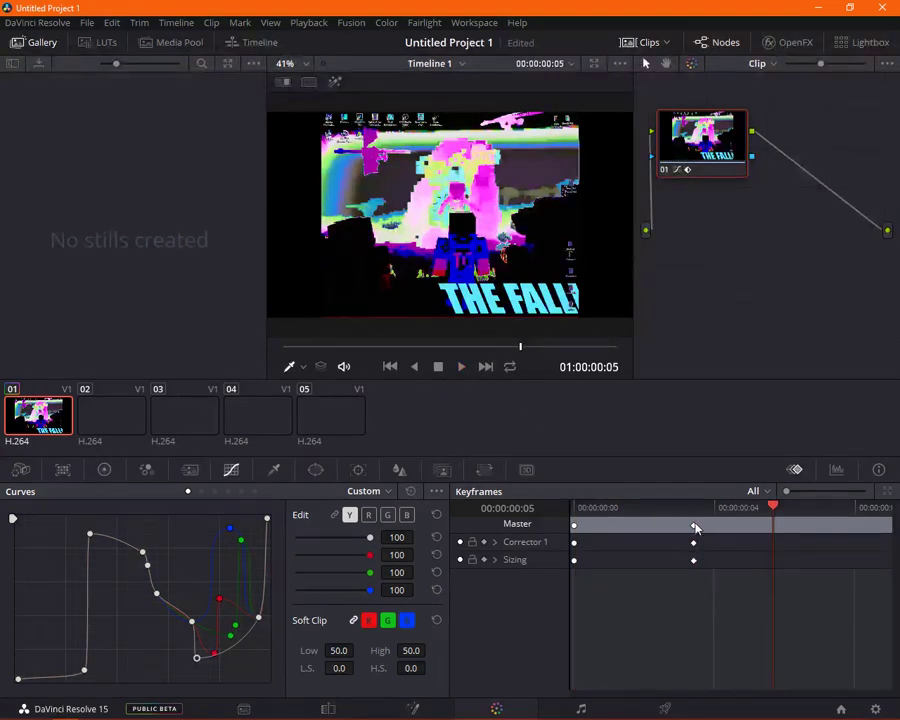
pyautogui.click(694, 508)
pyautogui.click(230, 528)
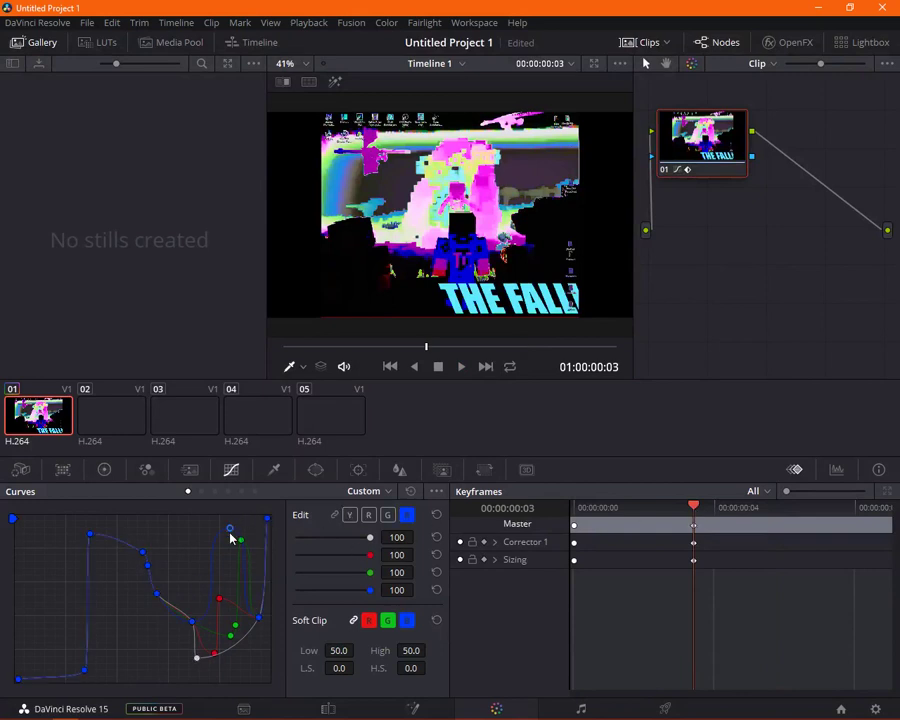
# - Add a static keyframe to clip 01's Master track at frame 00:00:00:00
pyautogui.click(574, 510)
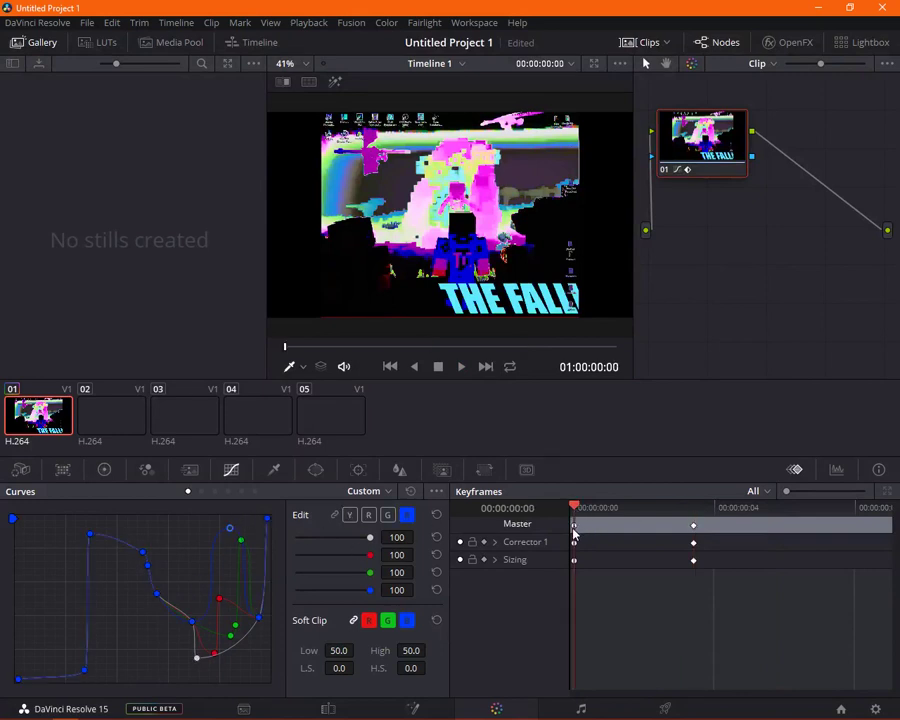
pyautogui.rightClick(589, 526)
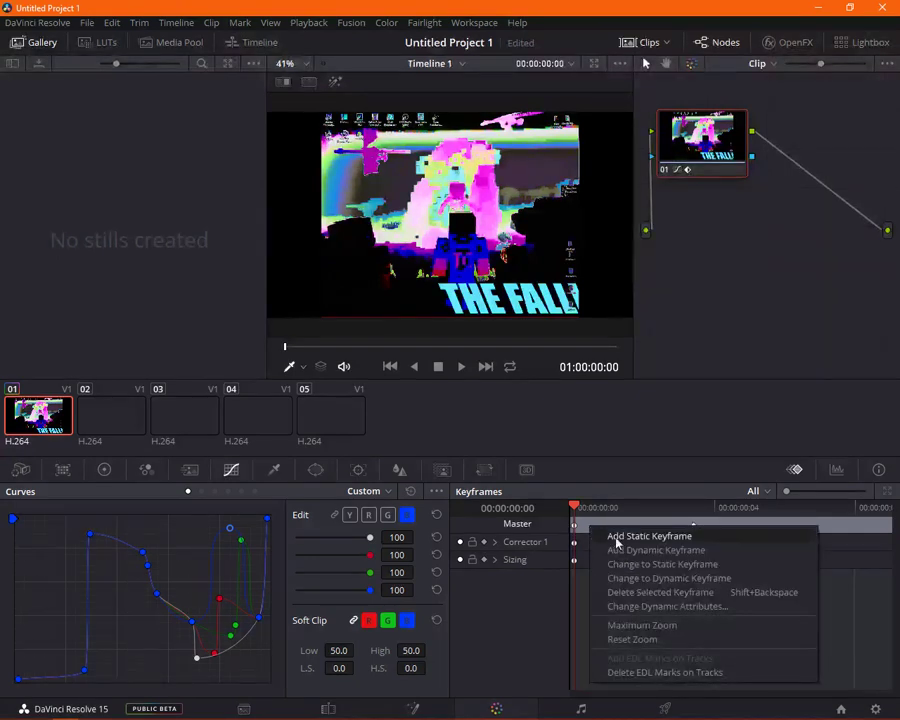
pyautogui.click(623, 538)
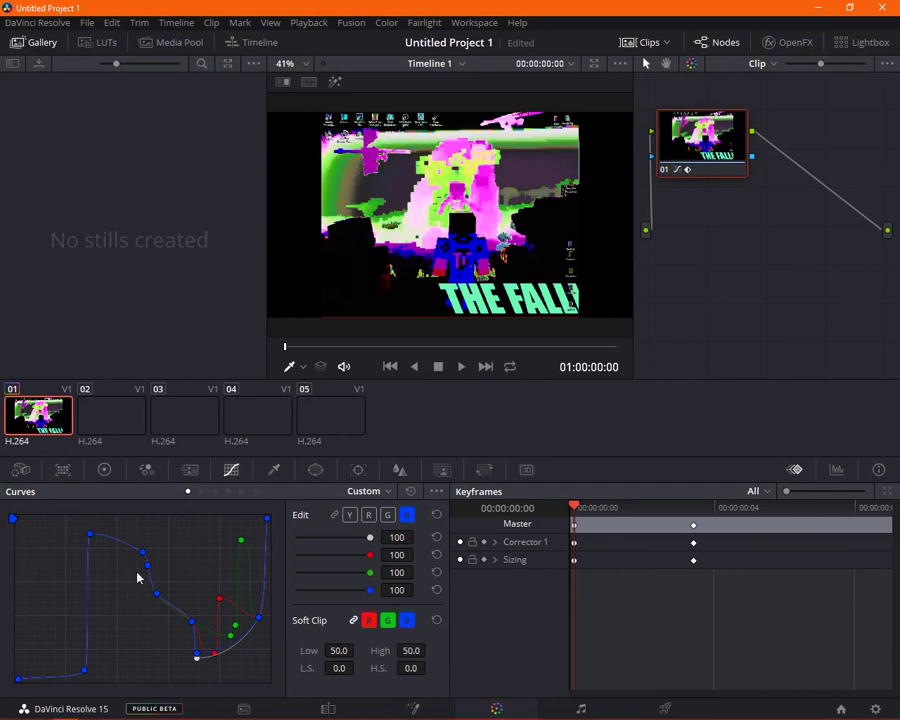
# - At the first frame, lower the middle points of the blue curve and bend the luma curve's middle into a dip and a peak
pyautogui.moveTo(147, 566); pyautogui.dragTo(147, 635)
pyautogui.click(145, 568)
pyautogui.moveTo(145, 568); pyautogui.dragTo(113, 599)
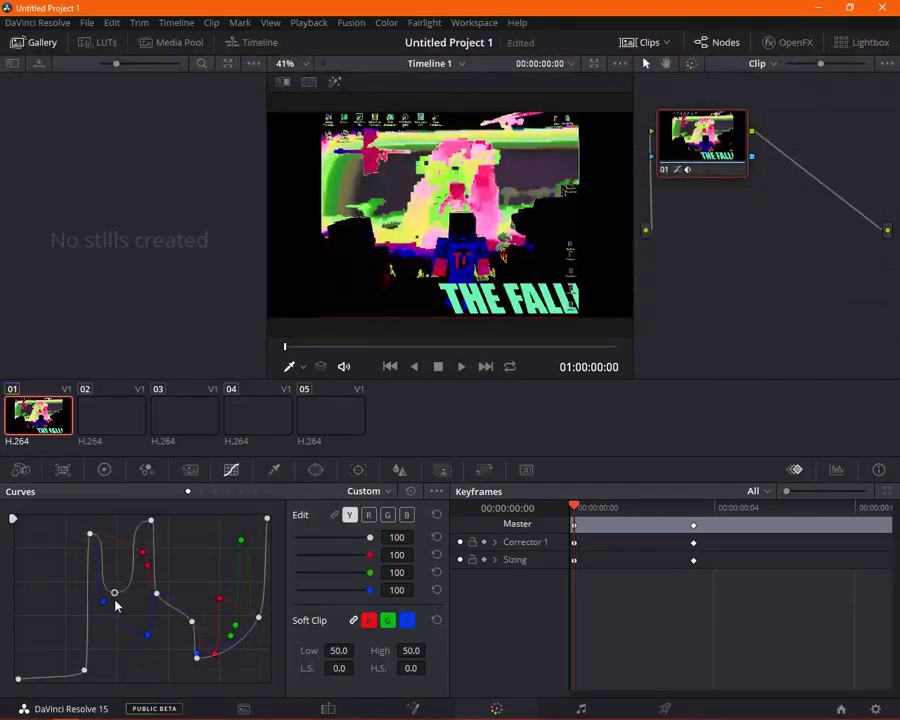
# - Add a dynamic keyframe at frame 00:00:00:00 and scrub through the transition to frame 00:00:00:03
pyautogui.rightClick(575, 526)
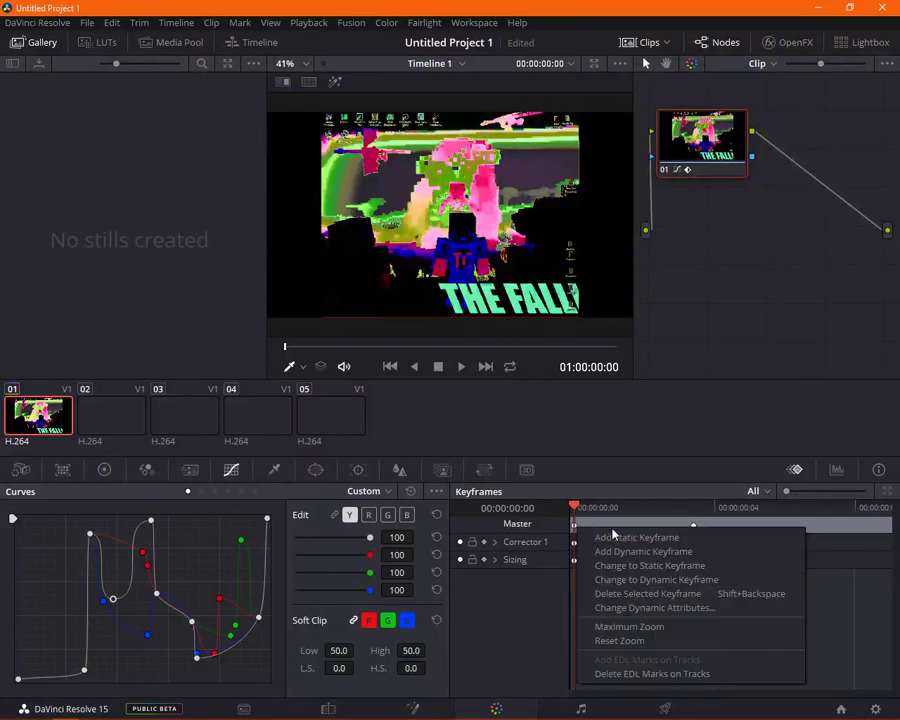
pyautogui.click(661, 551)
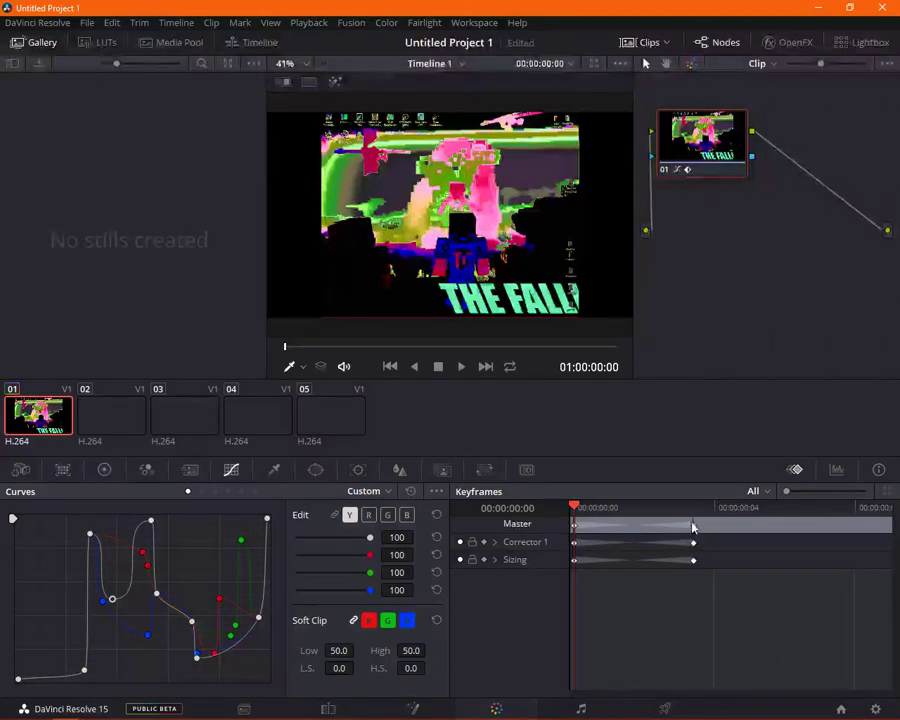
pyautogui.click(618, 507)
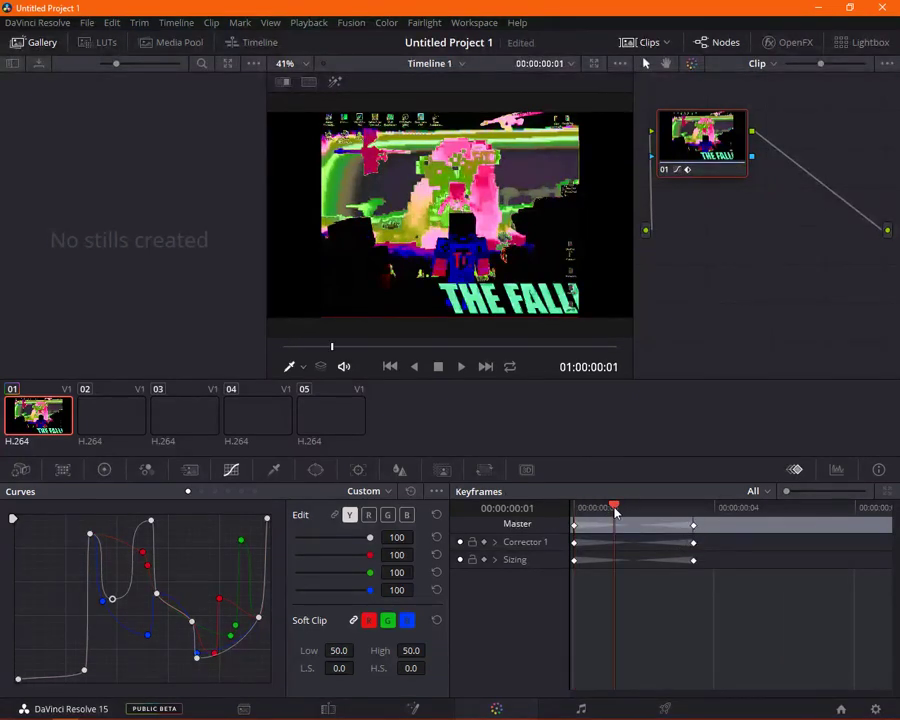
pyautogui.moveTo(636, 514); pyautogui.dragTo(697, 526)
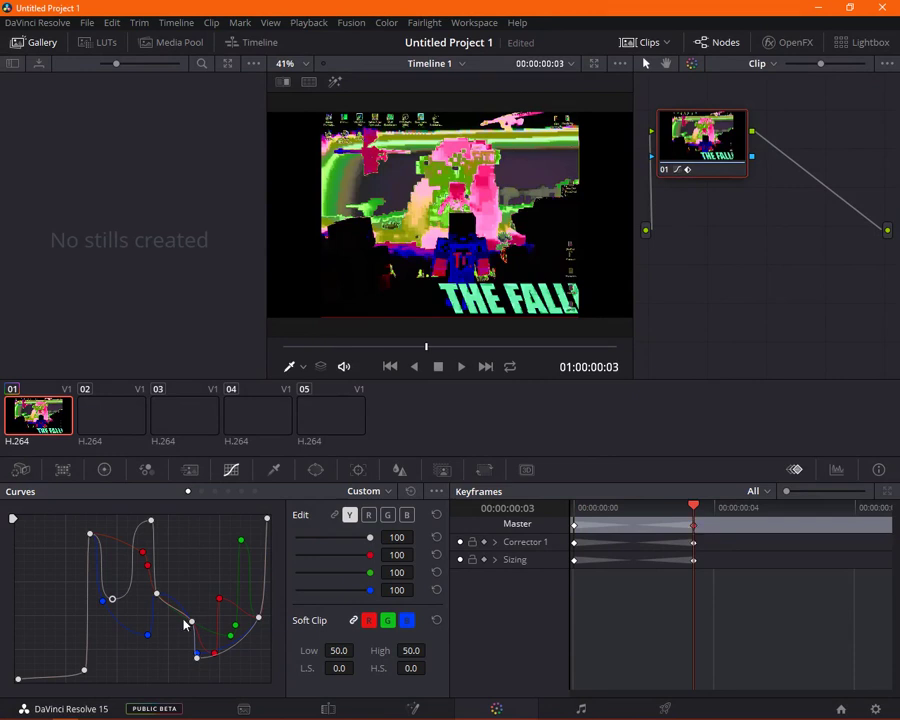
# - At frame 00:00:00:03, flatten the luma curve's middle, raise its low highlight point, and add a dynamic keyframe
pyautogui.click(157, 596)
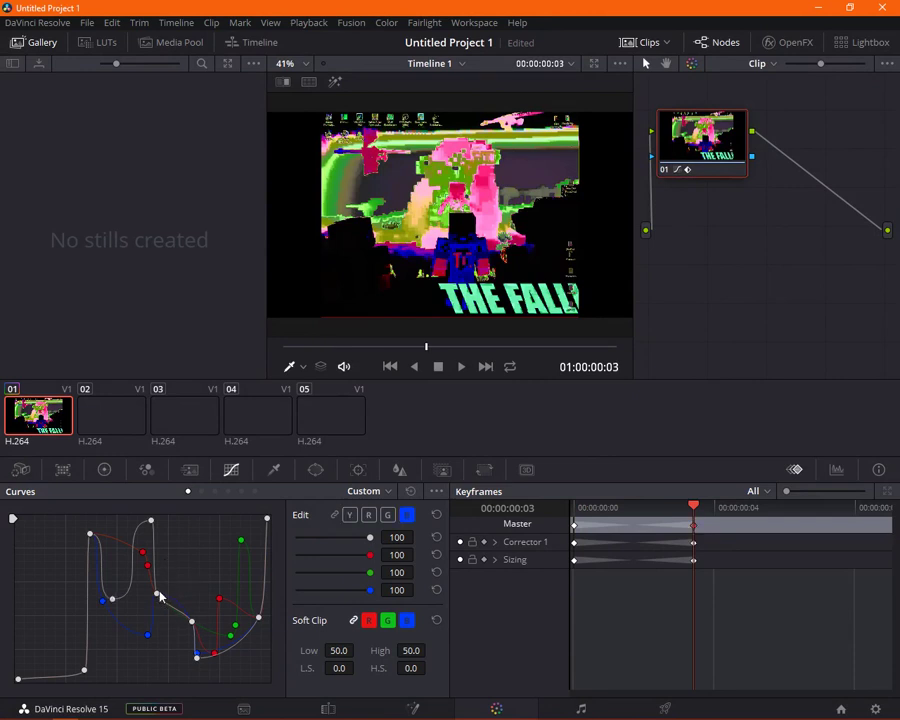
pyautogui.moveTo(151, 522); pyautogui.dragTo(118, 594)
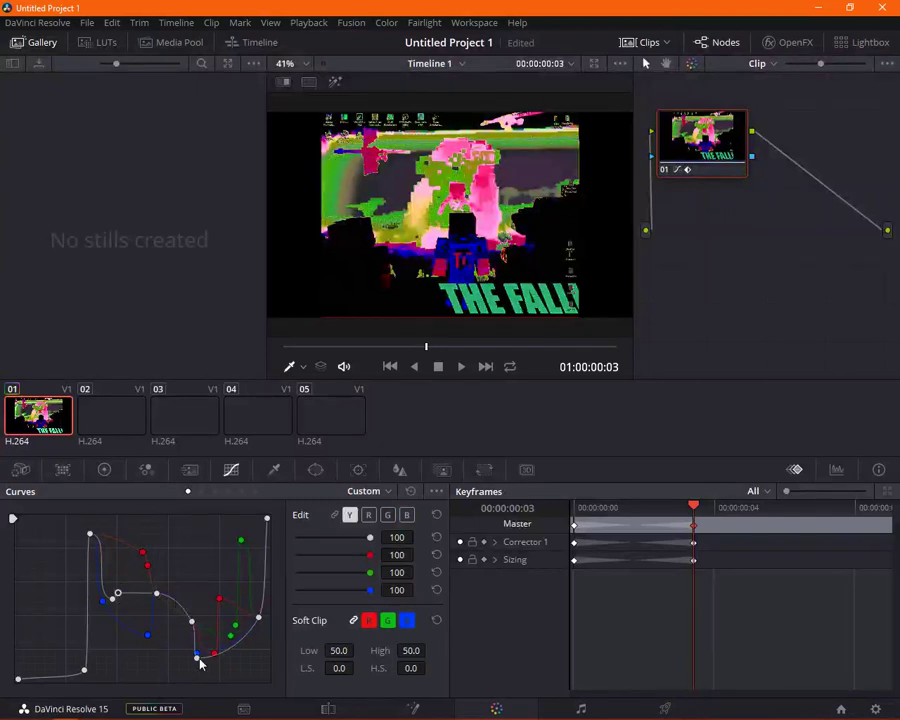
pyautogui.moveTo(198, 659); pyautogui.dragTo(170, 594)
pyautogui.click(236, 621)
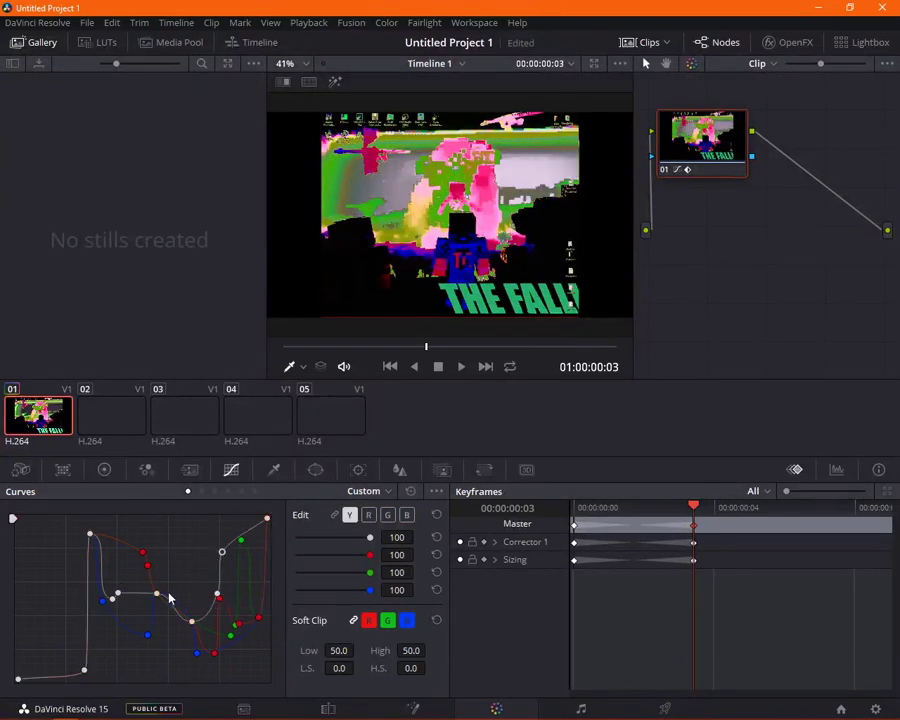
pyautogui.rightClick(699, 522)
pyautogui.click(732, 544)
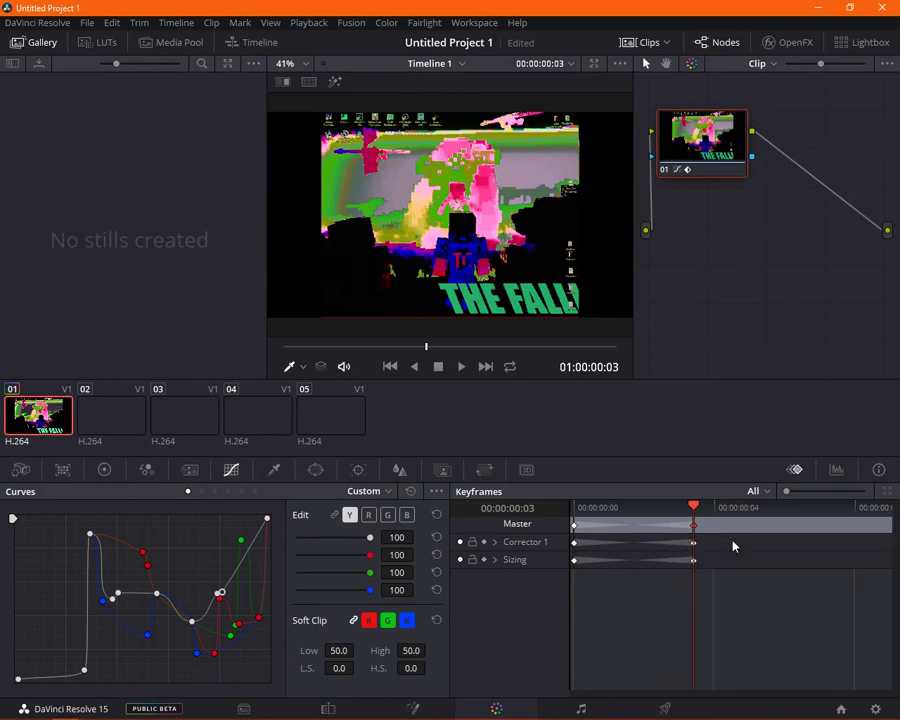
# - Play the keyframed color transition of clip 01 from frame 00:00:00:00
pyautogui.moveTo(627, 511); pyautogui.dragTo(574, 513)
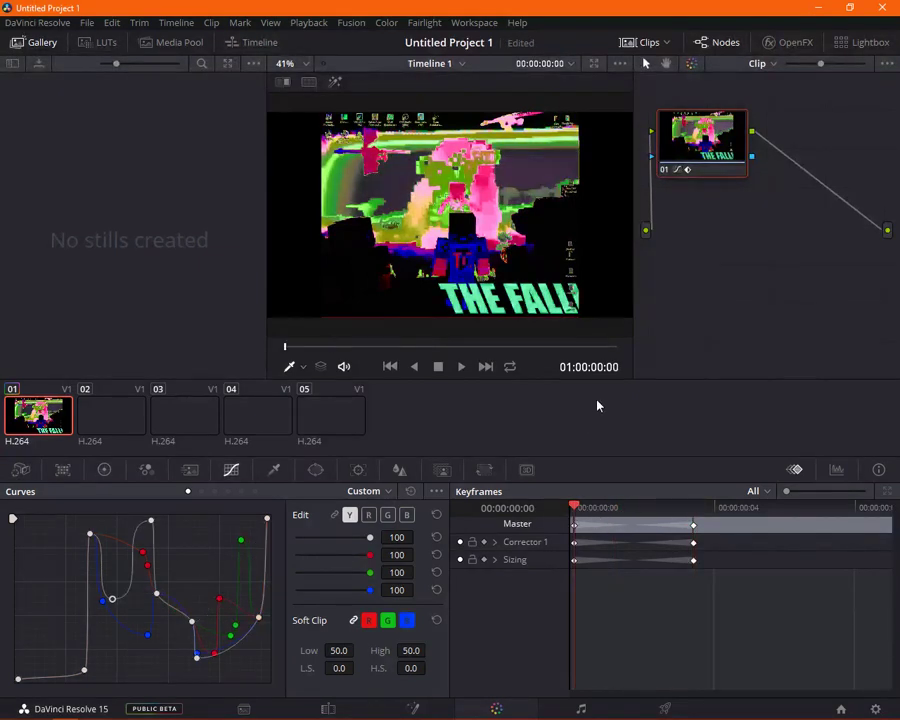
pyautogui.press('space')
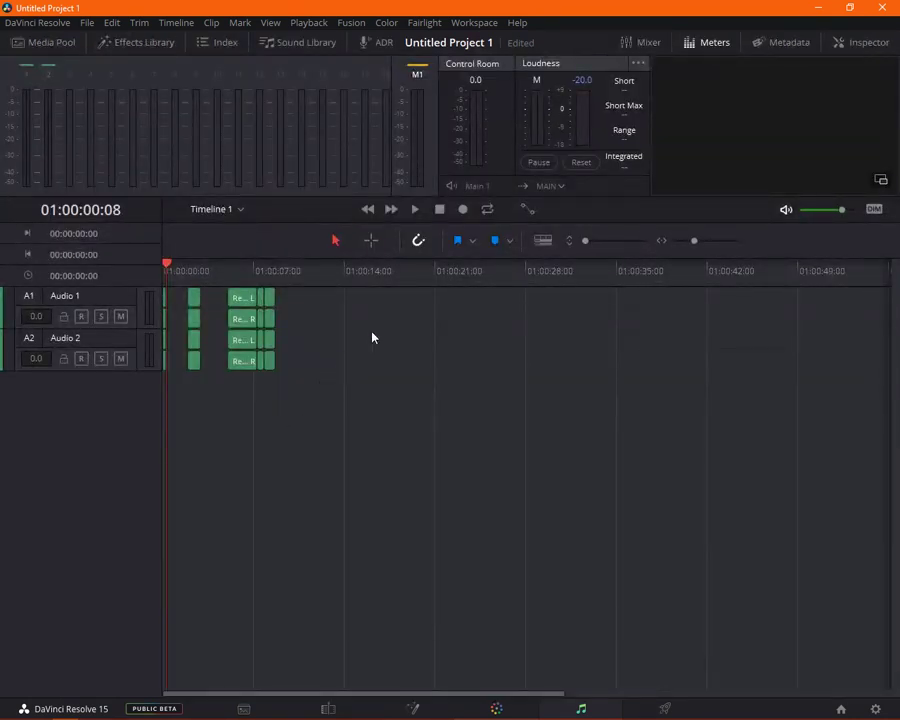
# - Open the Deliver page and choose the YouTube render preset at 1080p
pyautogui.click(653, 710)
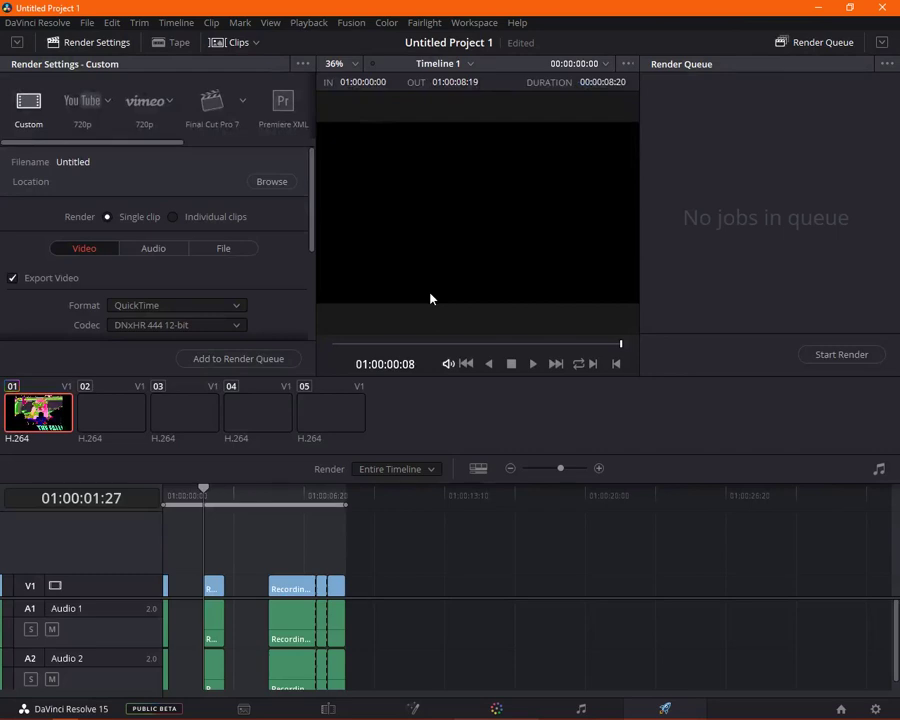
pyautogui.rightClick(462, 256)
pyautogui.click(434, 210)
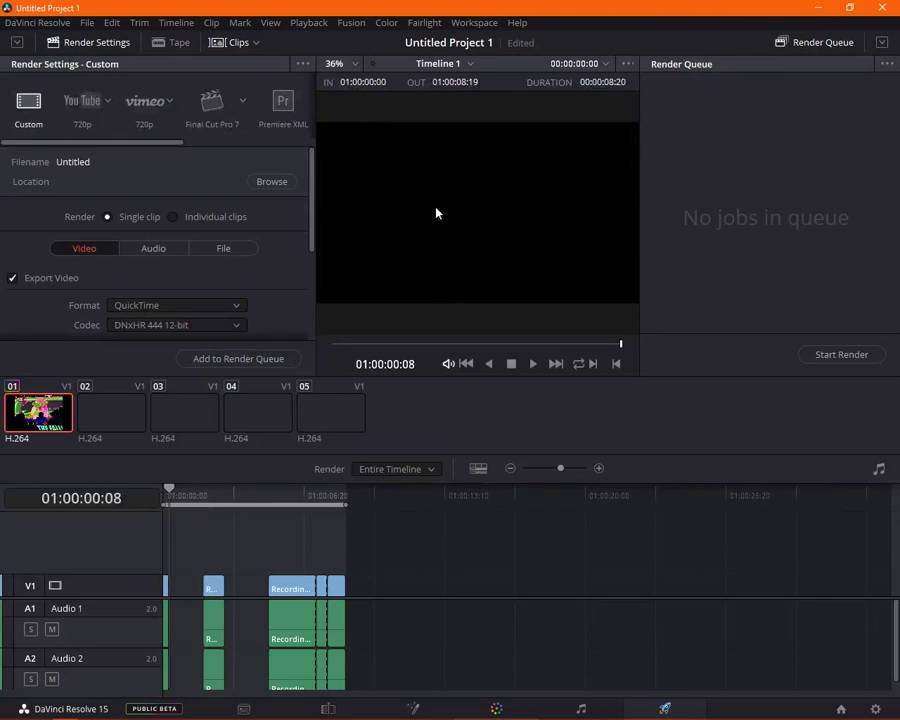
pyautogui.rightClick(182, 167)
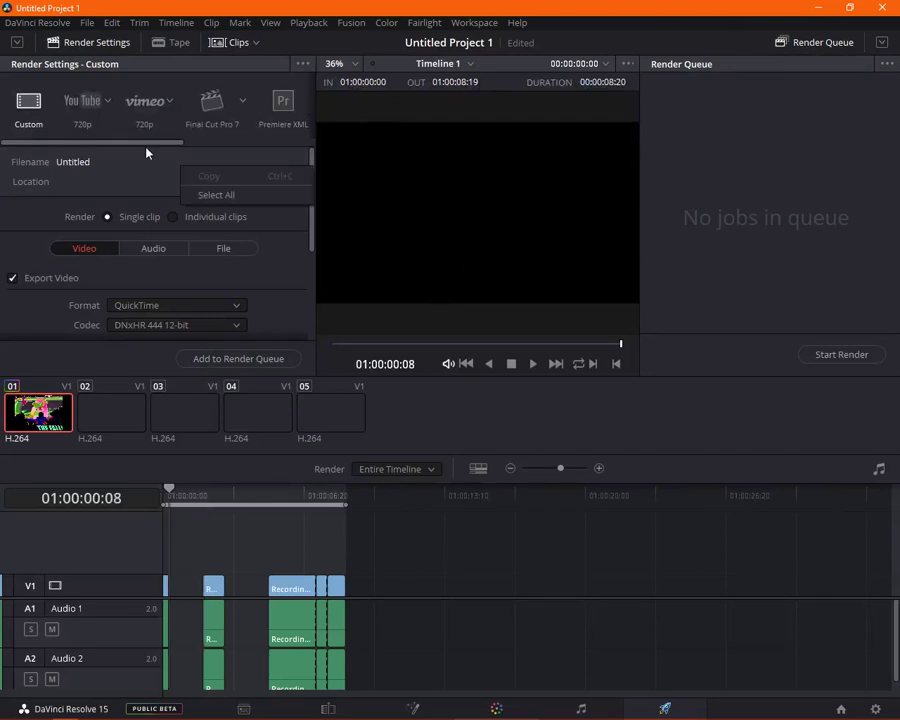
pyautogui.click(84, 108)
pyautogui.click(106, 102)
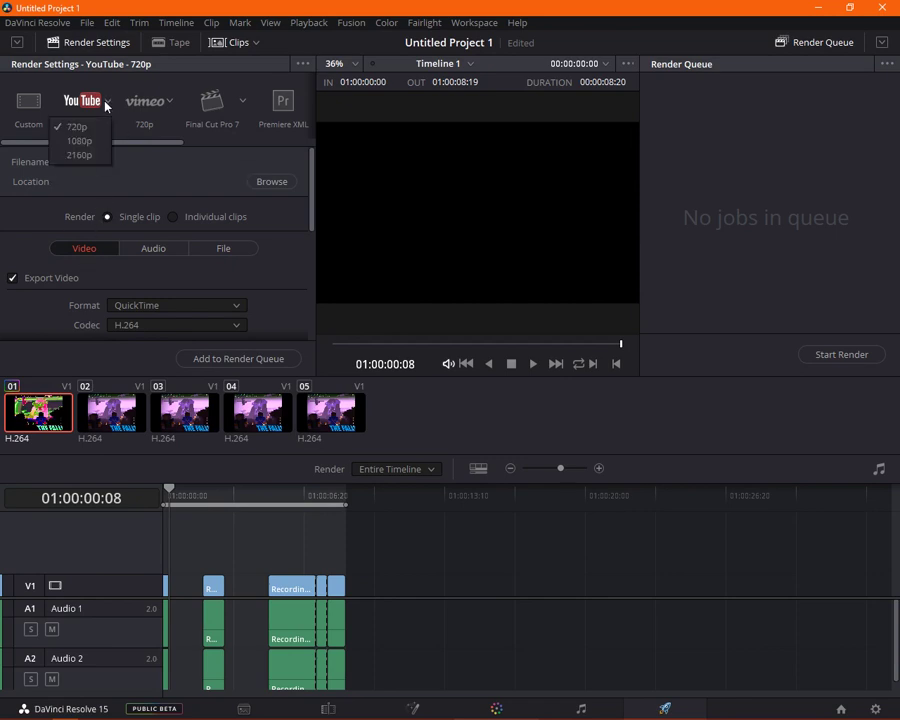
pyautogui.click(79, 141)
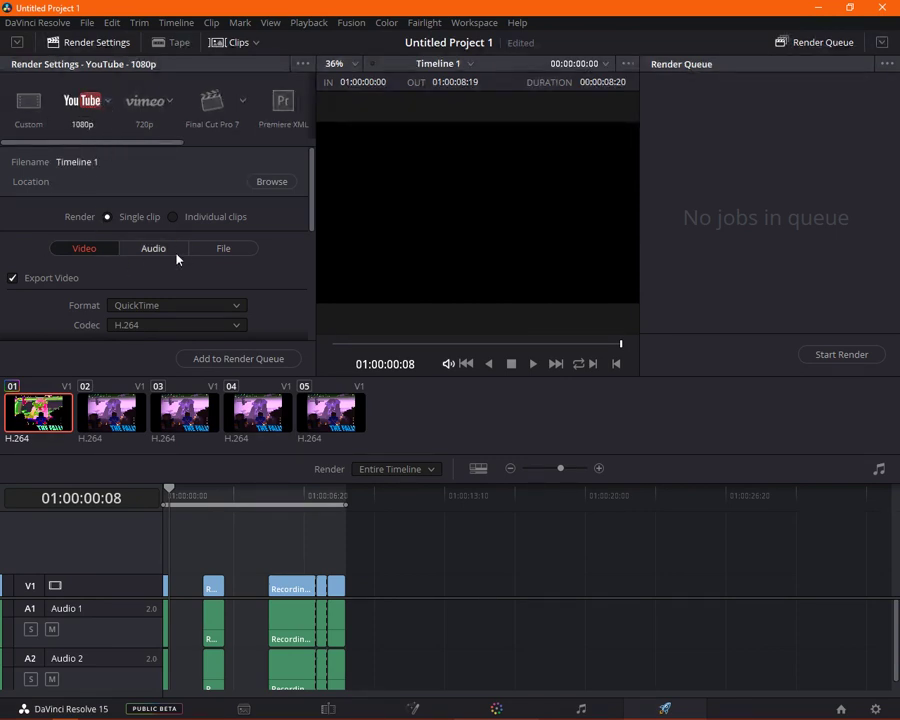
# - Look through the codecs available for the QuickTime export, keeping H.264
pyautogui.scroll(-2, 176, 259)
pyautogui.click(132, 241)
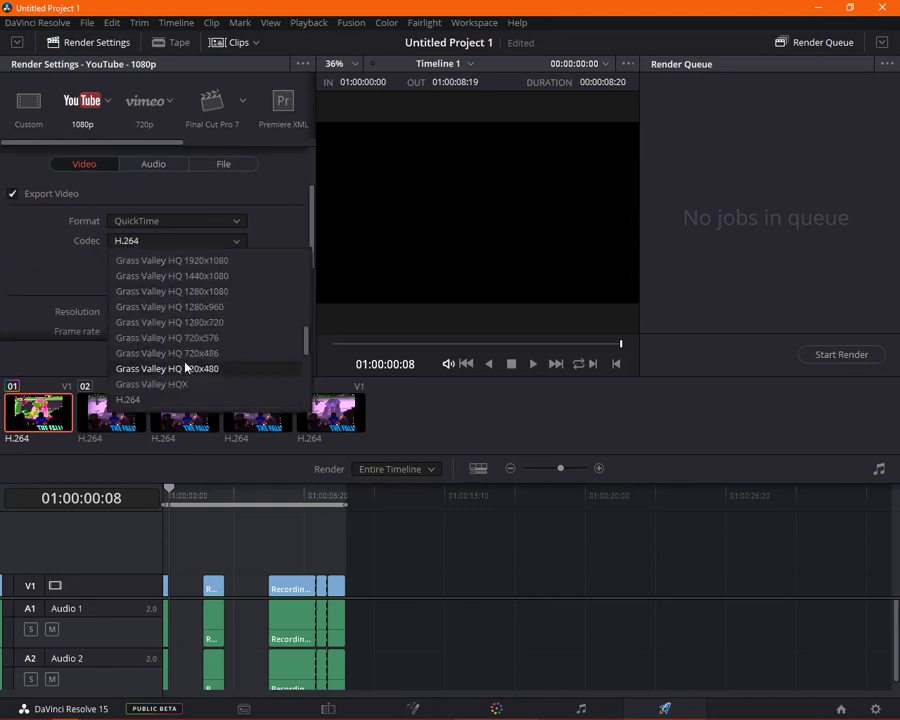
pyautogui.scroll(-8, 185, 368)
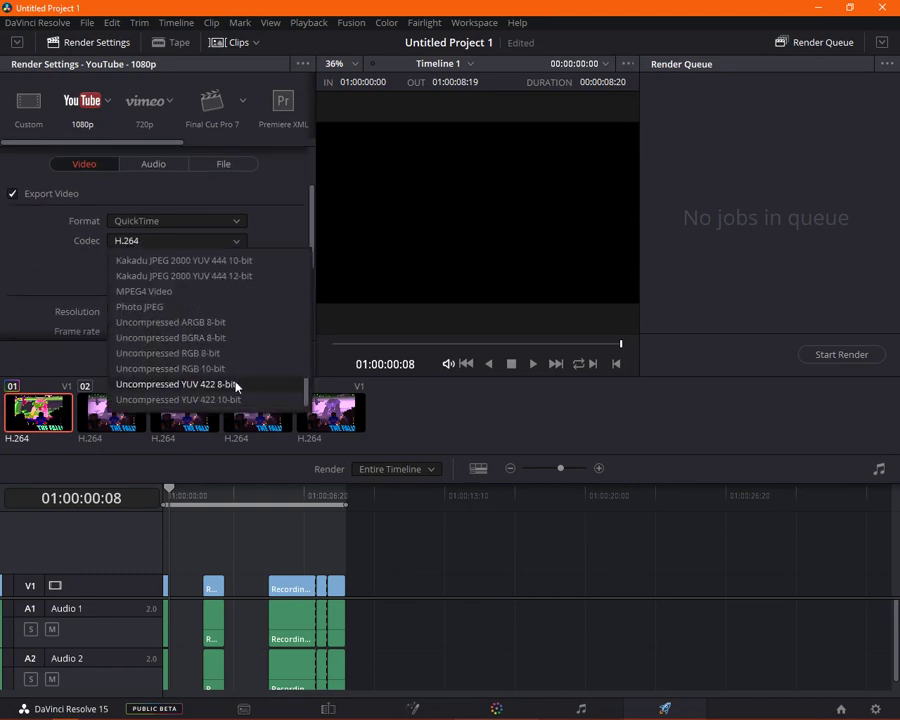
pyautogui.scroll(7, 246, 392)
pyautogui.click(55, 275)
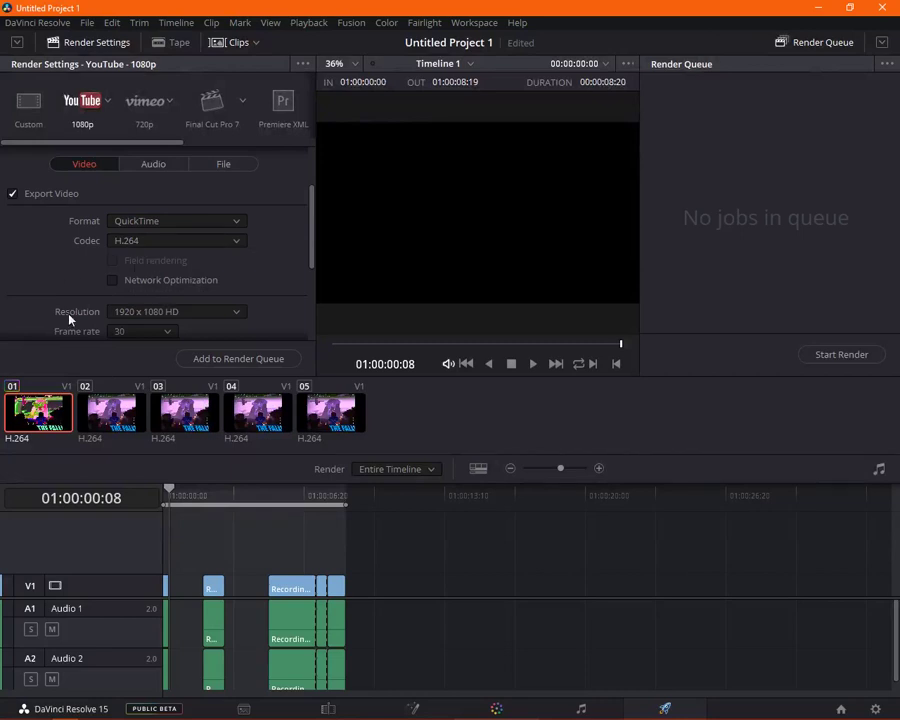
# - Examine the frame rate and quality options in the YouTube 1080p render settings
pyautogui.scroll(-2, 90, 298)
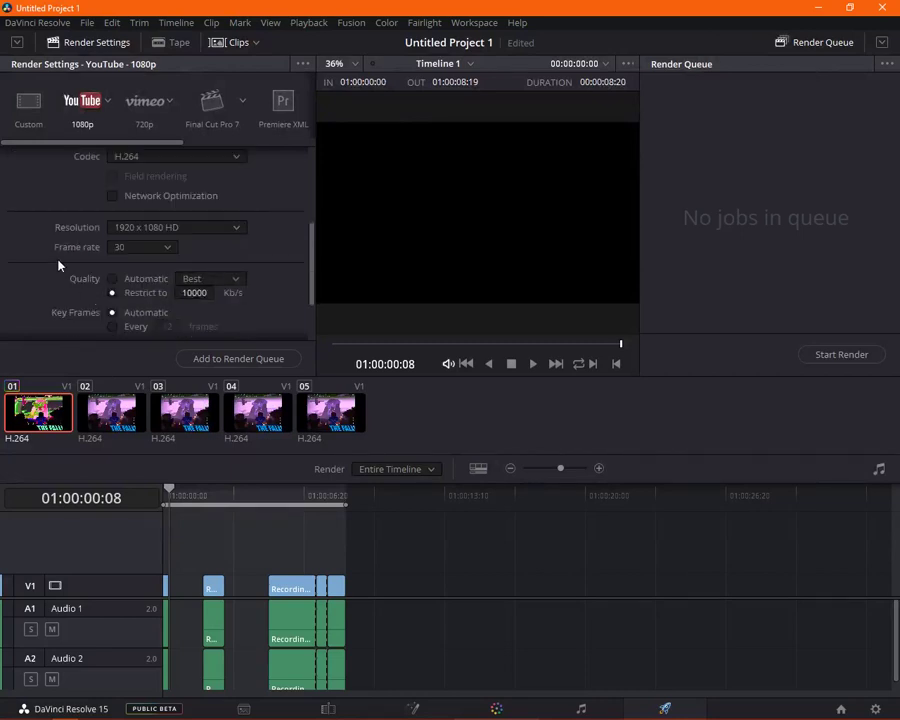
pyautogui.click(155, 248)
pyautogui.click(125, 266)
pyautogui.click(126, 279)
pyautogui.click(236, 280)
pyautogui.click(236, 280)
pyautogui.scroll(4, 67, 298)
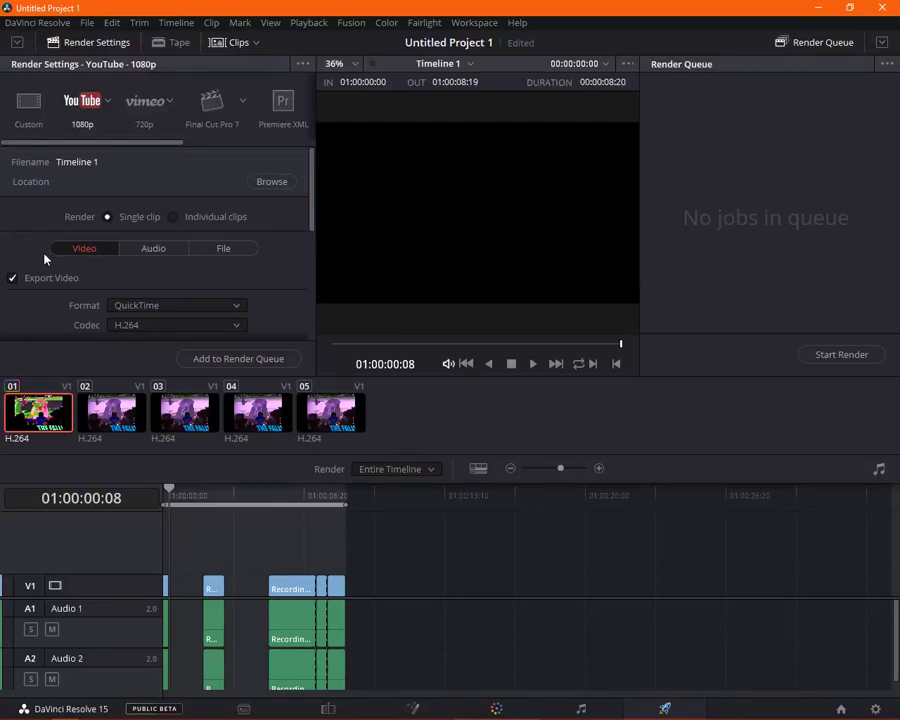
# - Try the Individual clips render mode, switch back to Single clip, and browse the other render presets
pyautogui.click(174, 217)
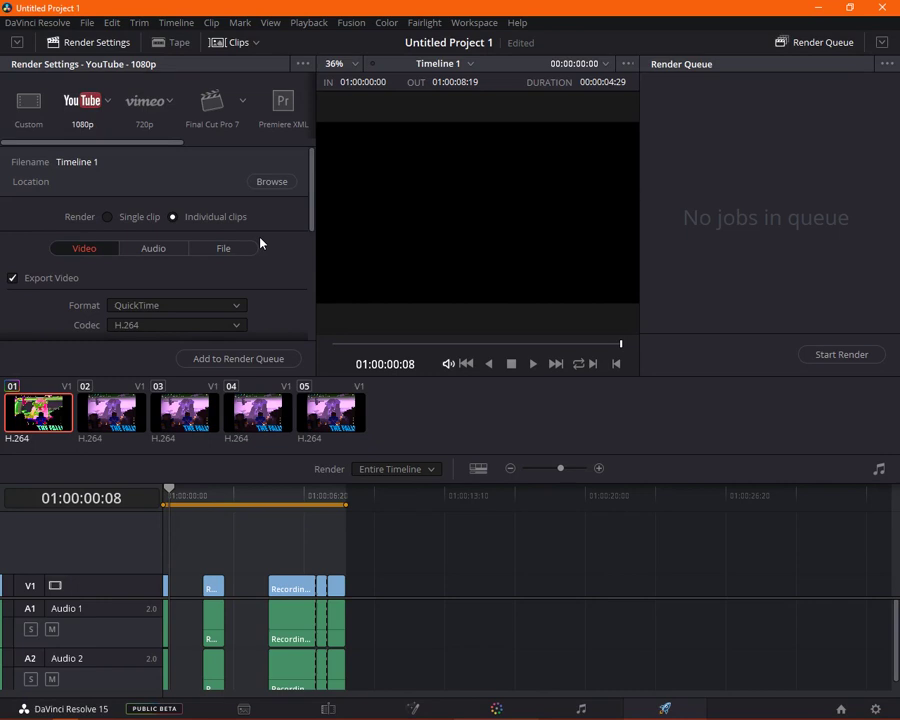
pyautogui.click(107, 217)
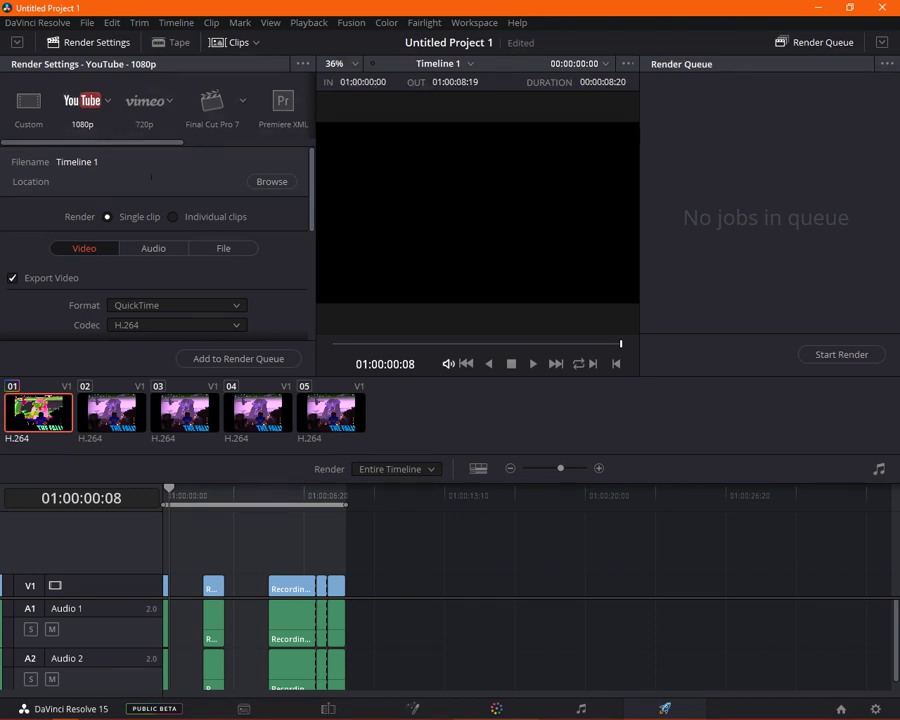
pyautogui.click(197, 143)
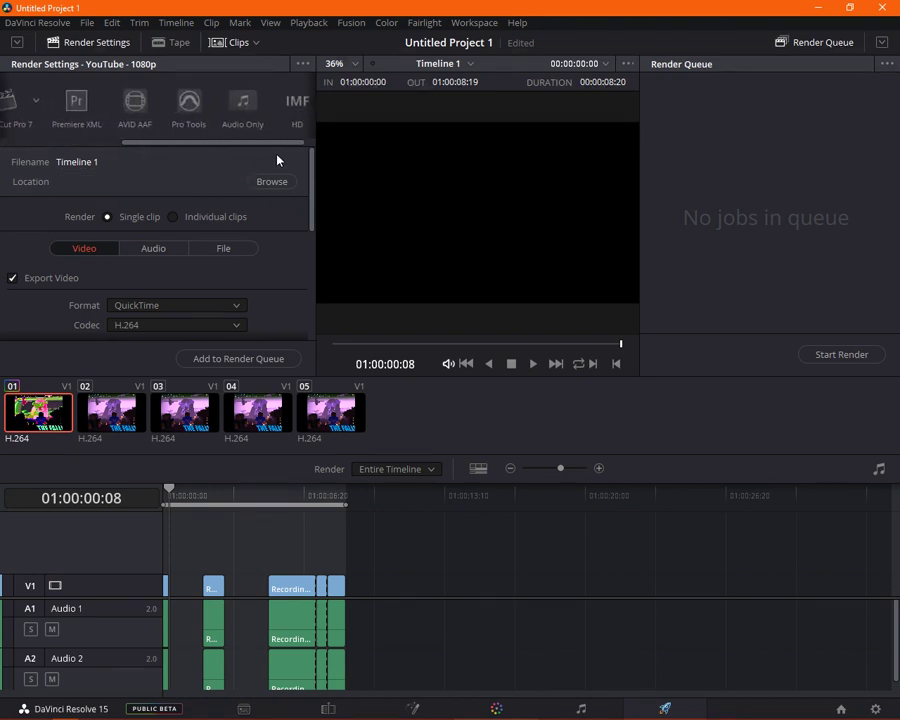
pyautogui.moveTo(189, 144); pyautogui.dragTo(82, 100)
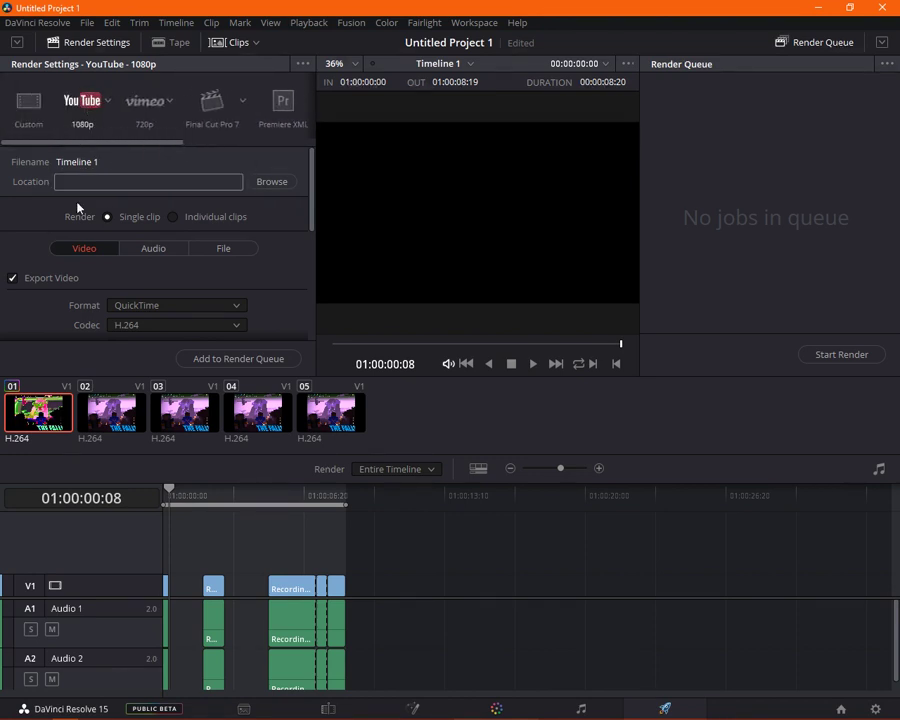
# - Examine the Advanced Settings of the YouTube 1080p preset, and switch Export Video off and back on
pyautogui.click(110, 101)
pyautogui.click(76, 143)
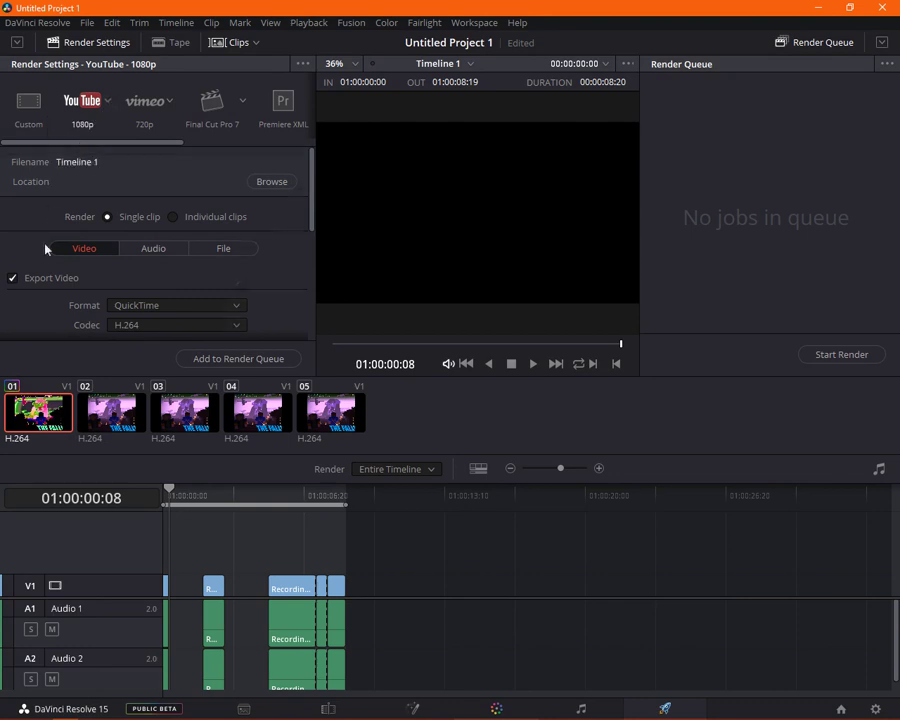
pyautogui.scroll(-5, 45, 249)
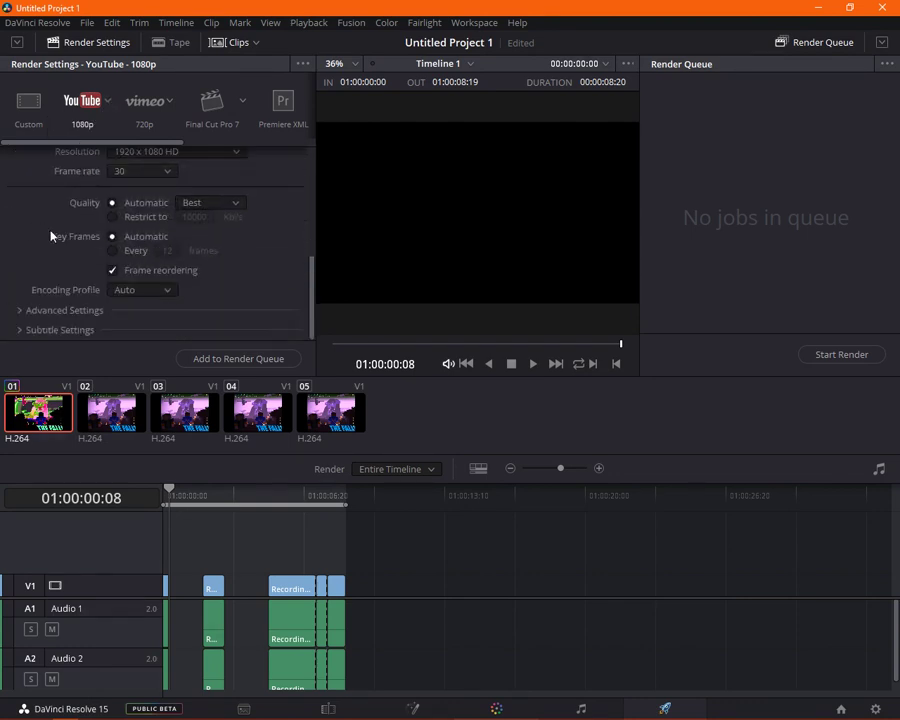
pyautogui.click(64, 310)
pyautogui.scroll(-3, 40, 265)
pyautogui.scroll(-2, 46, 283)
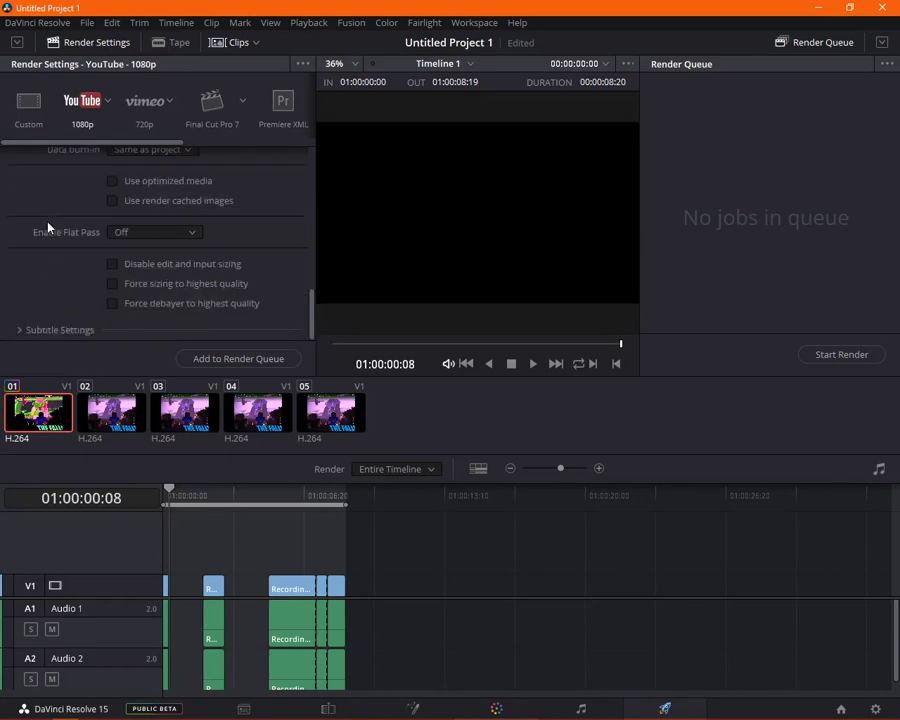
pyautogui.scroll(5, 50, 282)
pyautogui.scroll(5, 52, 282)
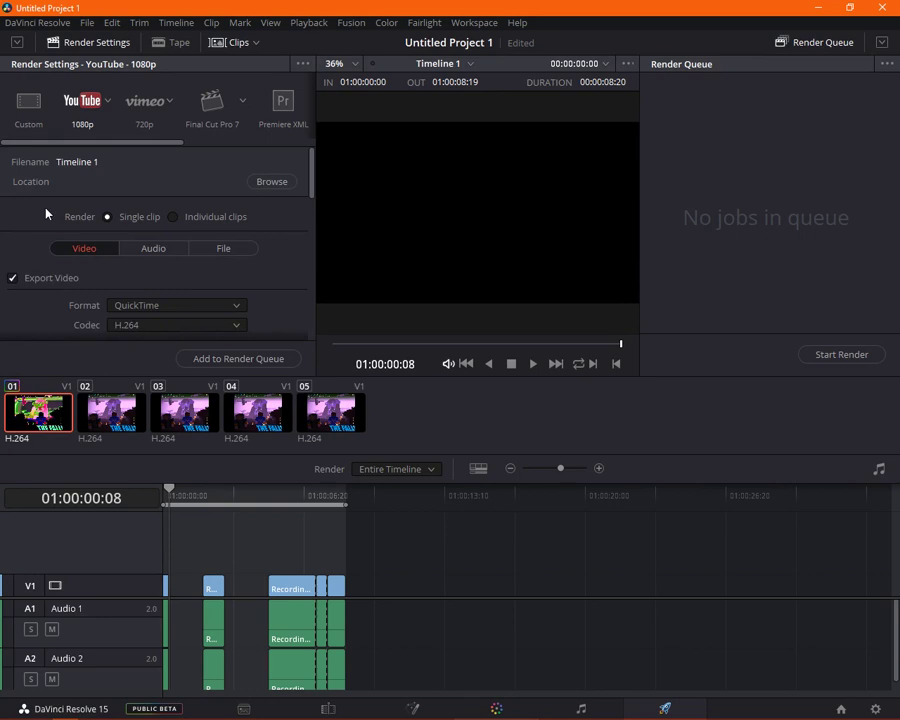
pyautogui.click(15, 279)
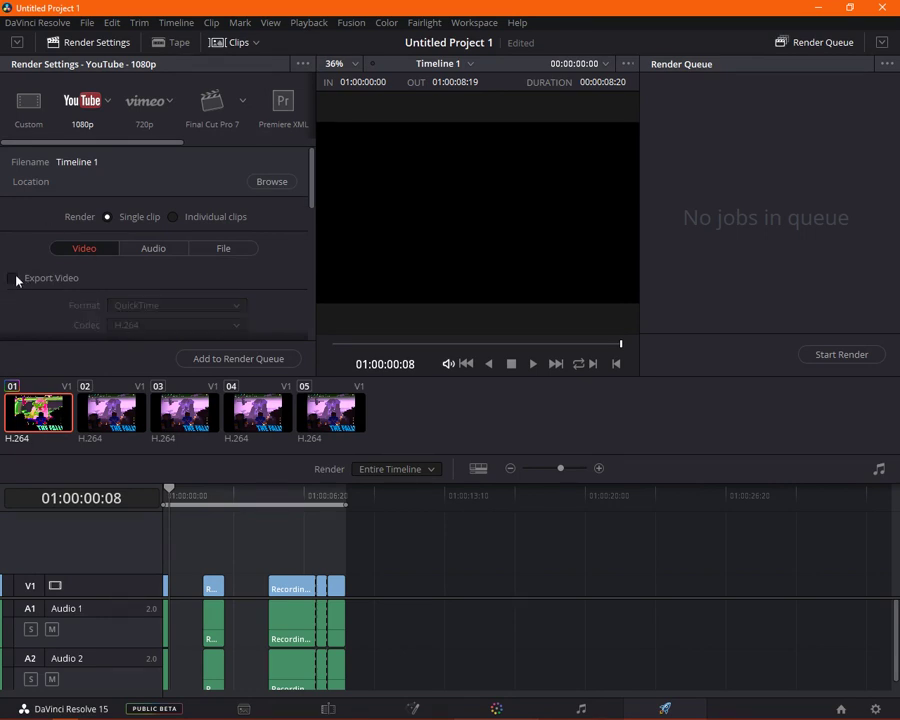
pyautogui.click(15, 279)
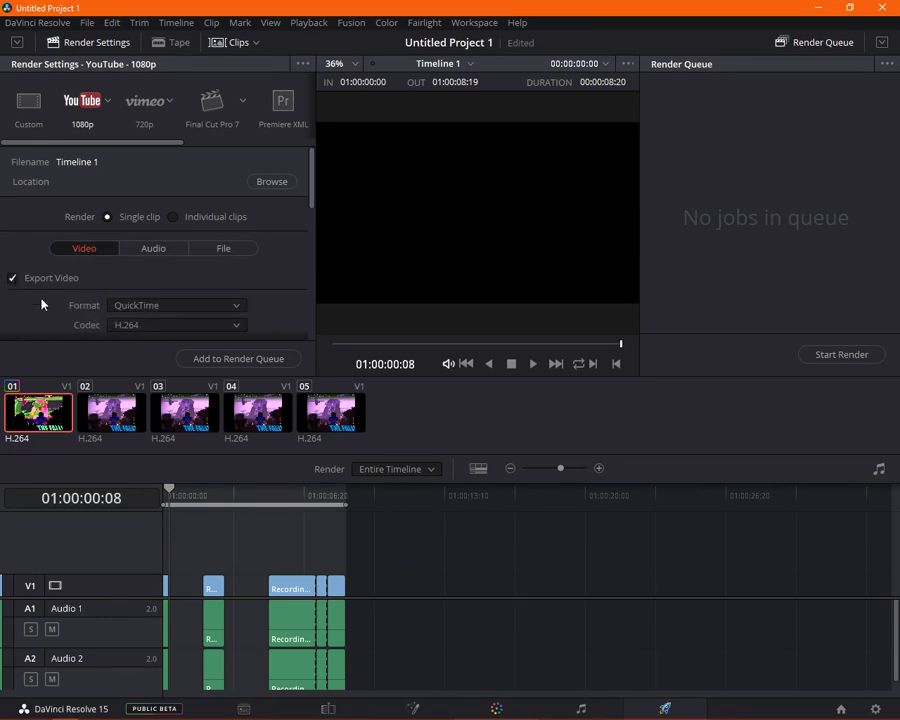
# - Add the timeline to the render queue, with the Videos folder inside the Desktop's YouTube folder as the file destination
pyautogui.click(239, 360)
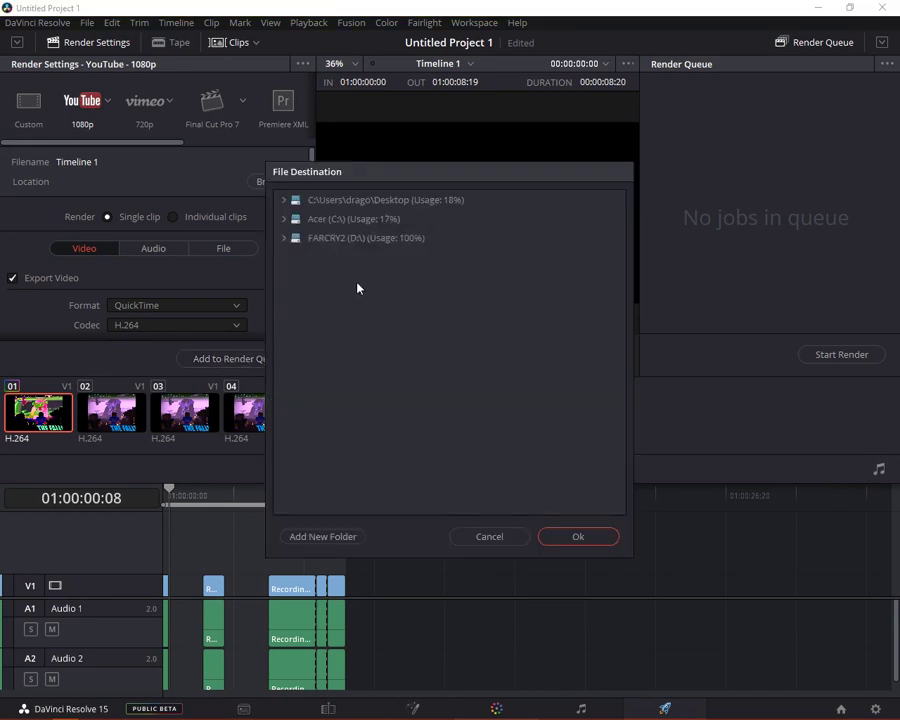
pyautogui.click(398, 203)
pyautogui.doubleClick(409, 195)
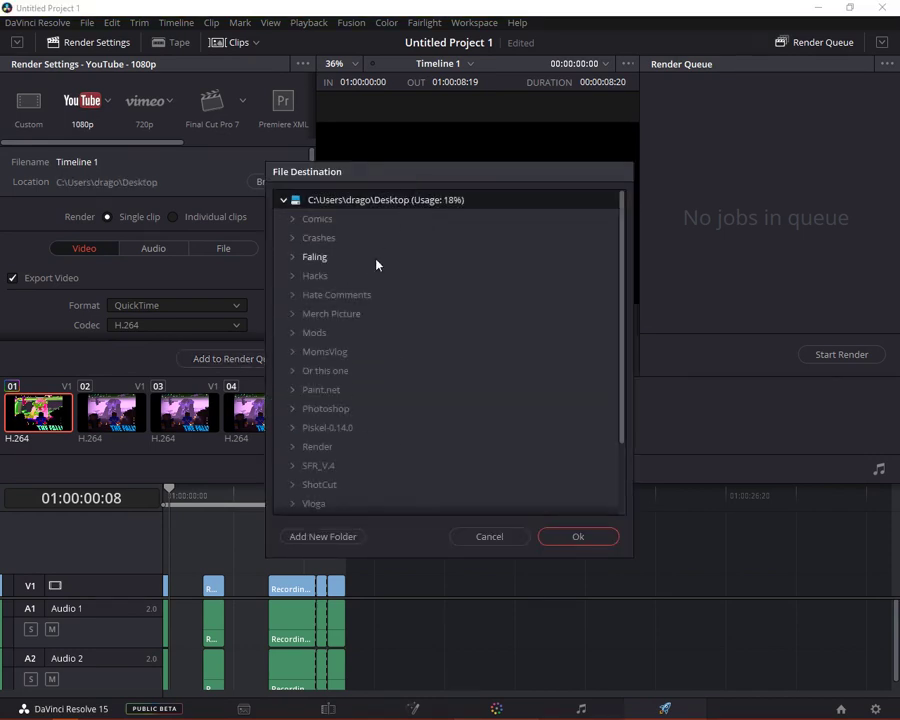
pyautogui.click(338, 283)
pyautogui.click(361, 318)
pyautogui.scroll(-3, 361, 320)
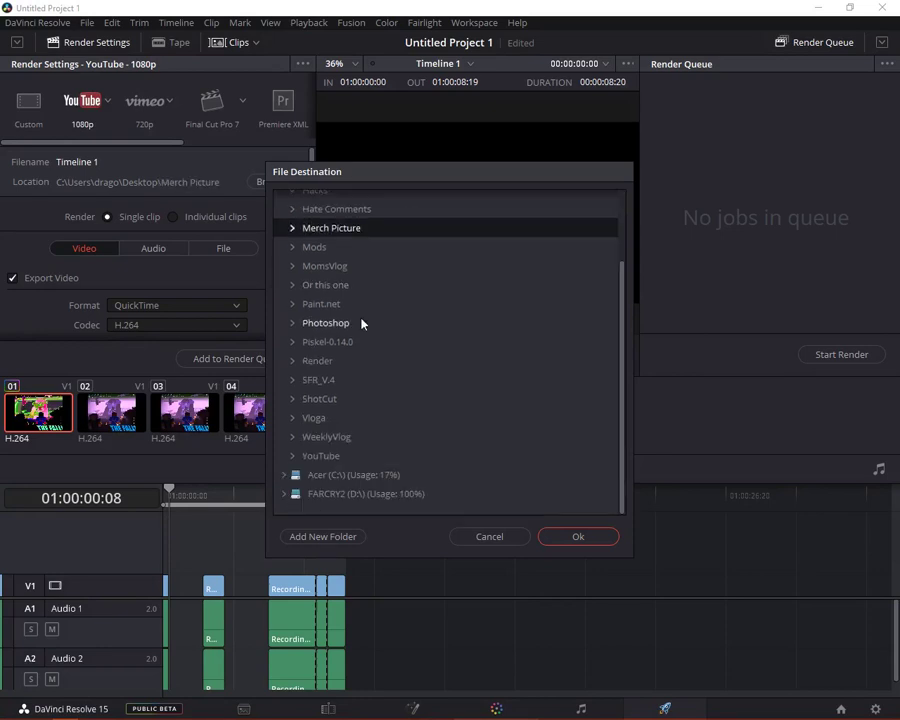
pyautogui.doubleClick(376, 456)
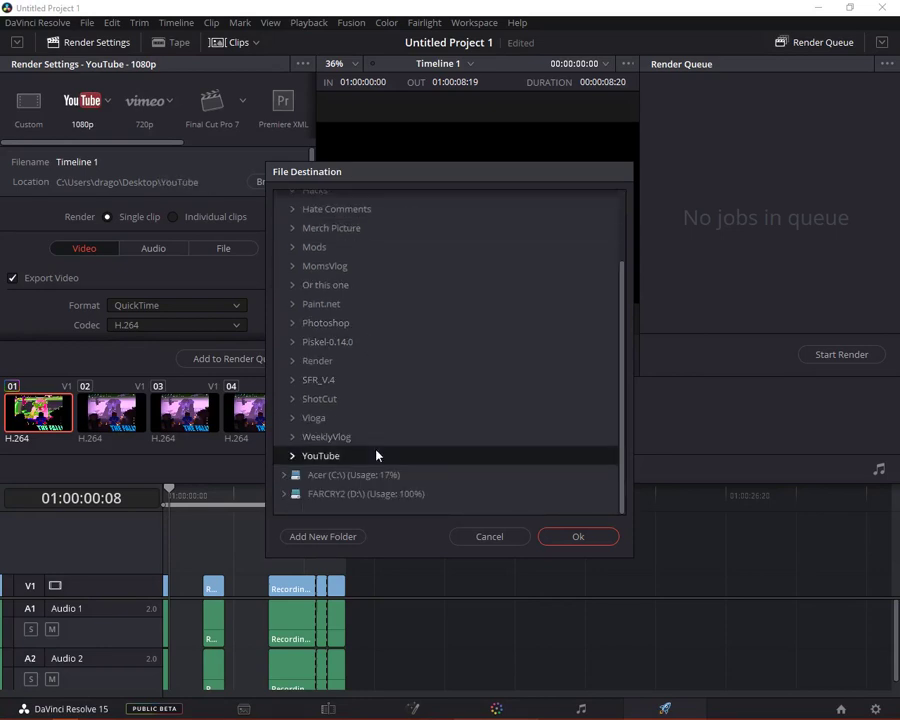
pyautogui.scroll(-3, 360, 462)
pyautogui.doubleClick(353, 460)
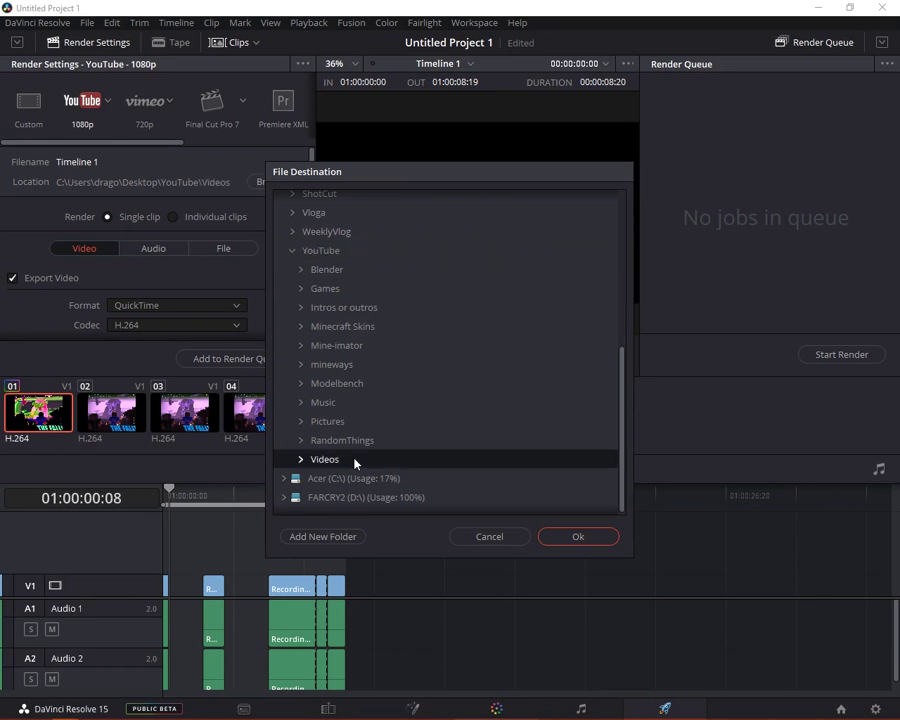
pyautogui.scroll(-2, 367, 450)
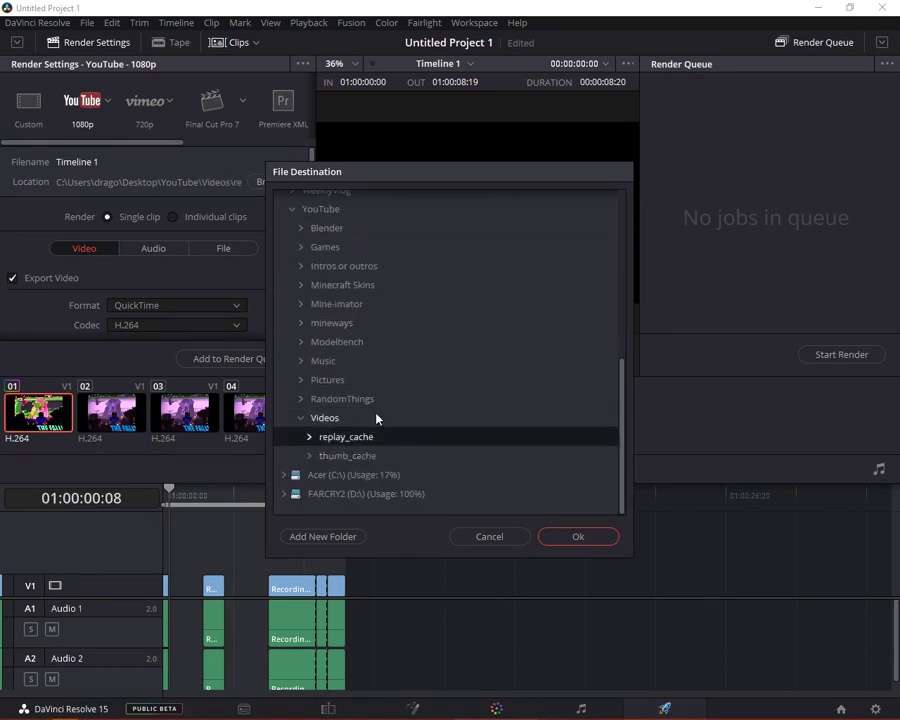
pyautogui.click(575, 537)
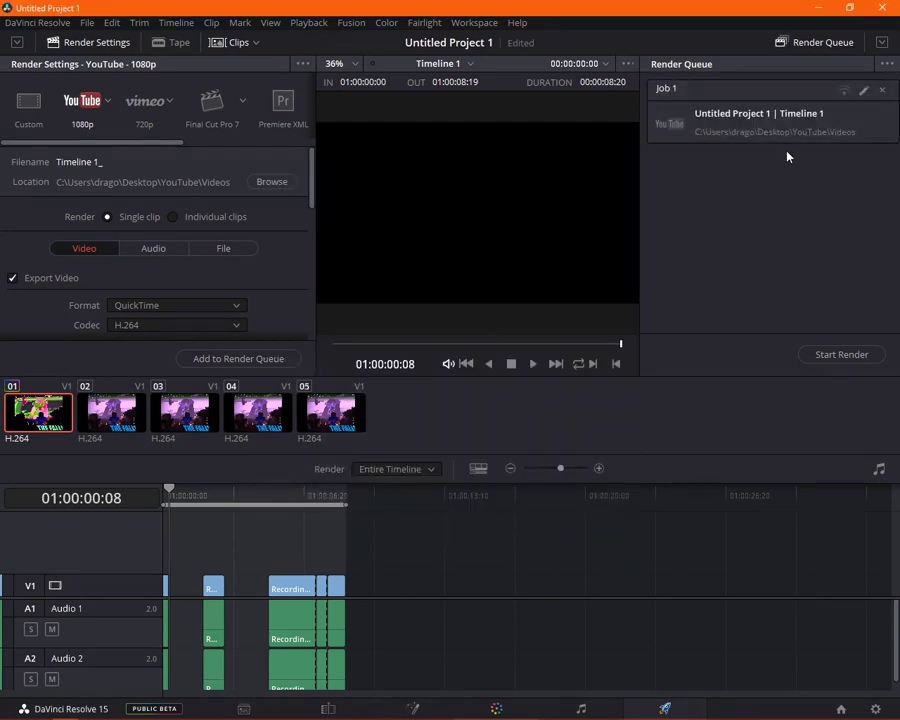
# - Start rendering Job 1 from the render queue
pyautogui.click(835, 356)
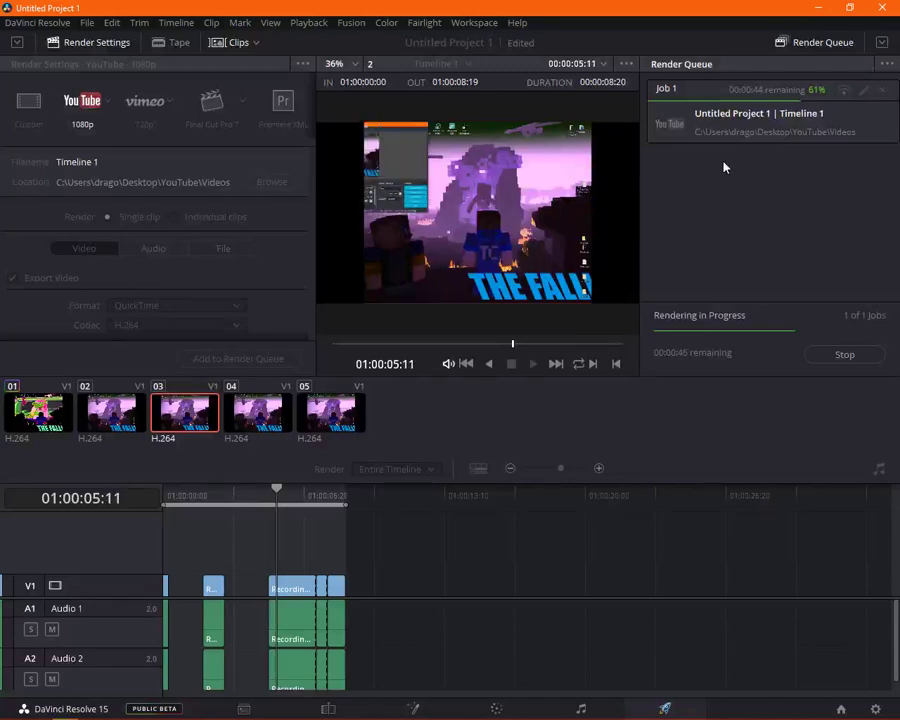
pyautogui.rightClick(716, 138)
pyautogui.click(748, 236)
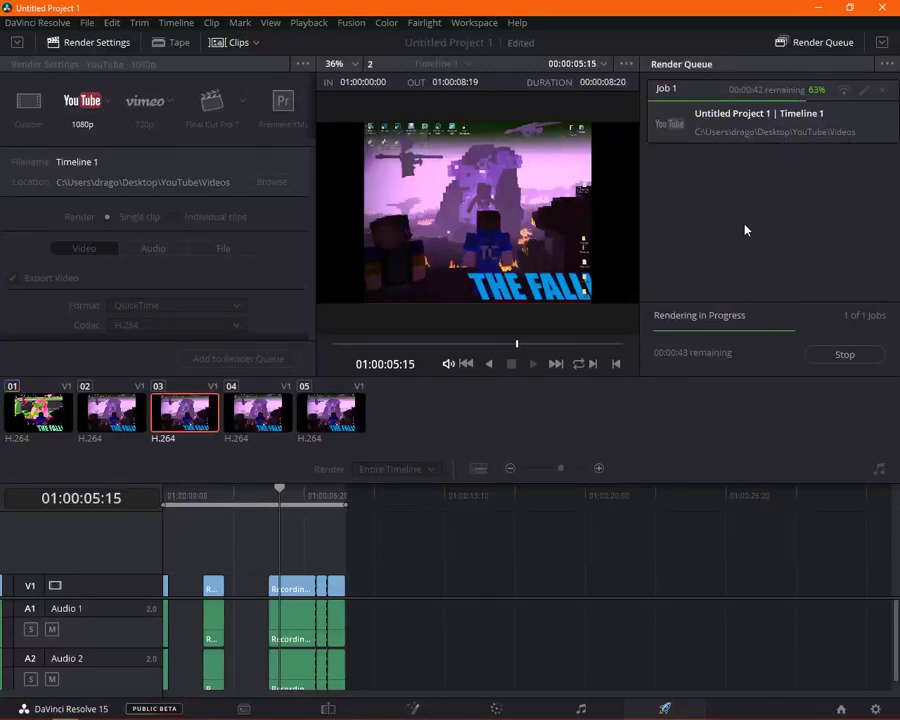